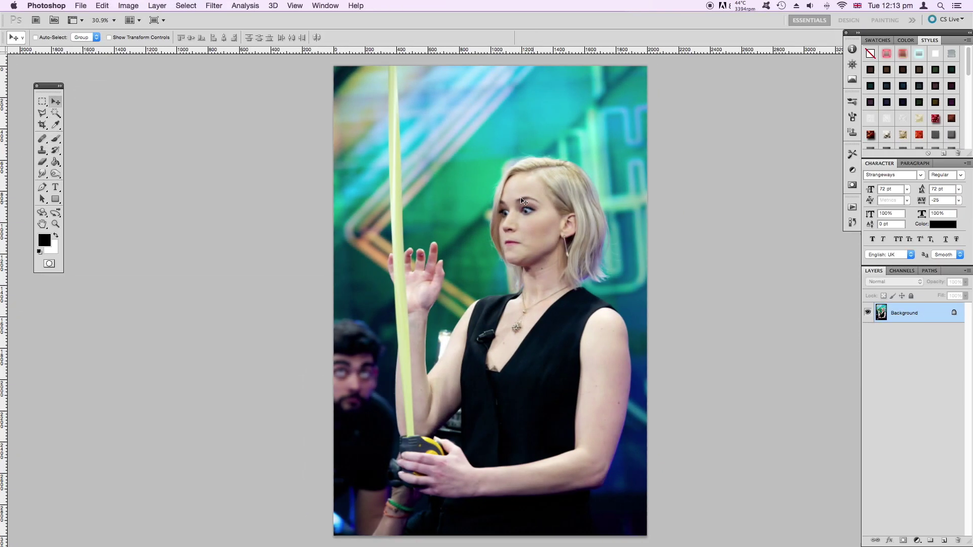
# - Apply a Curves adjustment that raises the upper tones and slightly deepens the shadows
pyautogui.click(128, 5)
pyautogui.moveTo(144, 36)
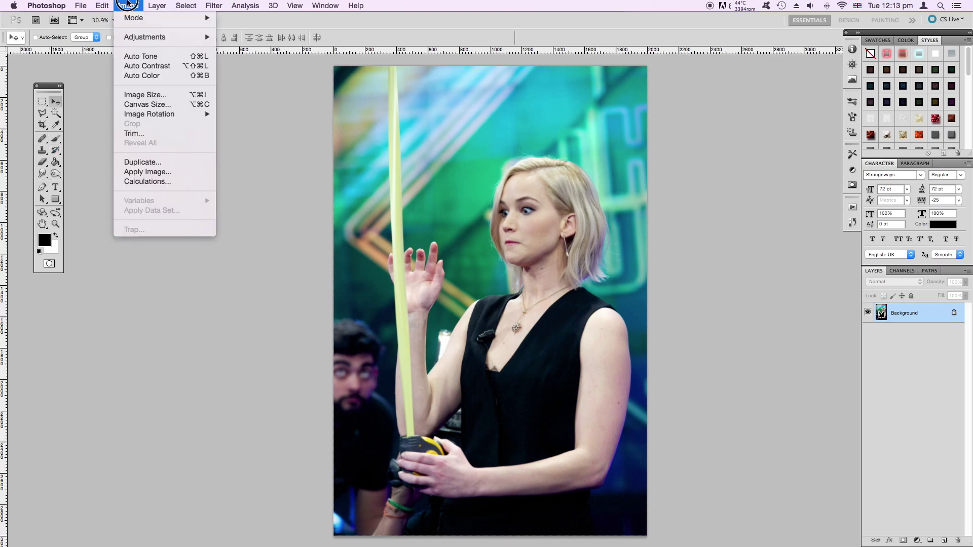
pyautogui.click(283, 57)
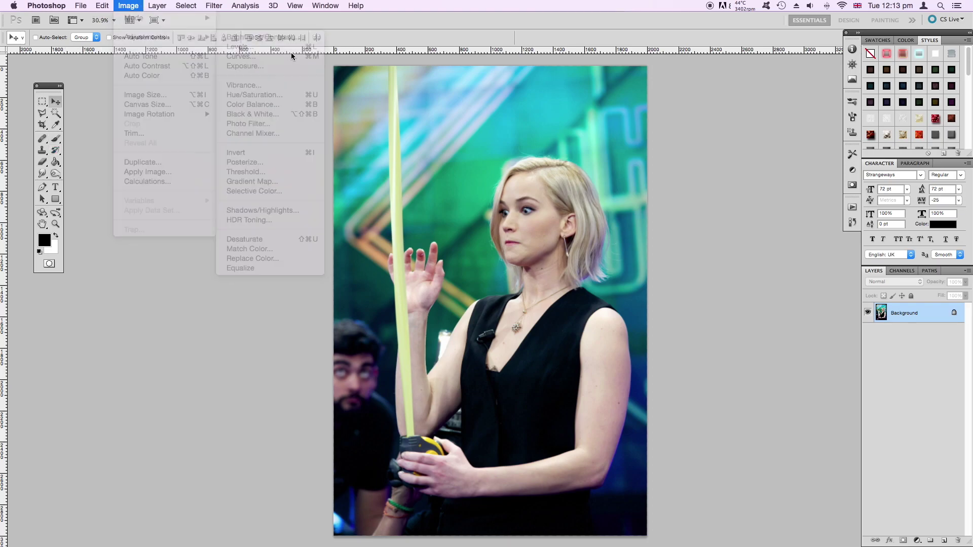
pyautogui.moveTo(420, 265); pyautogui.dragTo(426, 258)
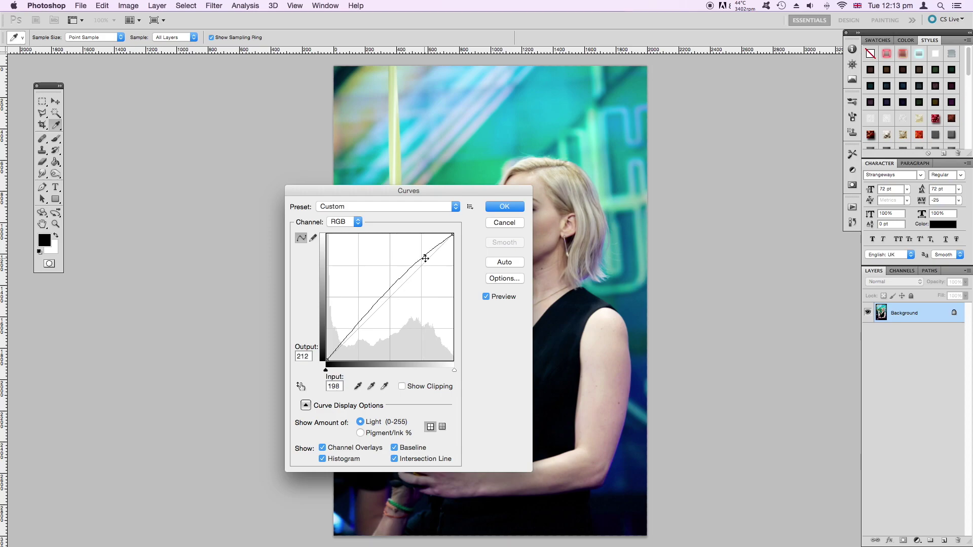
pyautogui.moveTo(349, 337); pyautogui.dragTo(350, 341)
pyautogui.moveTo(425, 256); pyautogui.dragTo(426, 257)
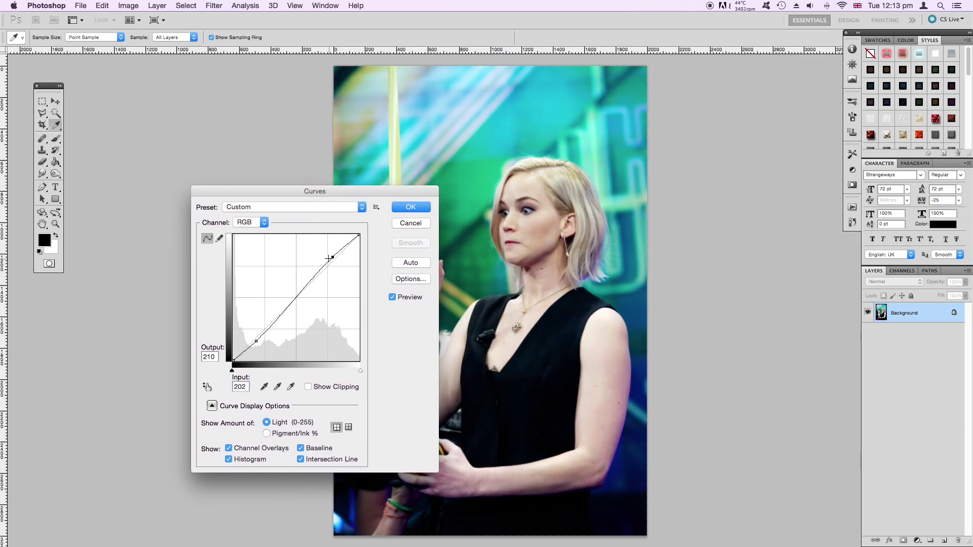
pyautogui.click(416, 211)
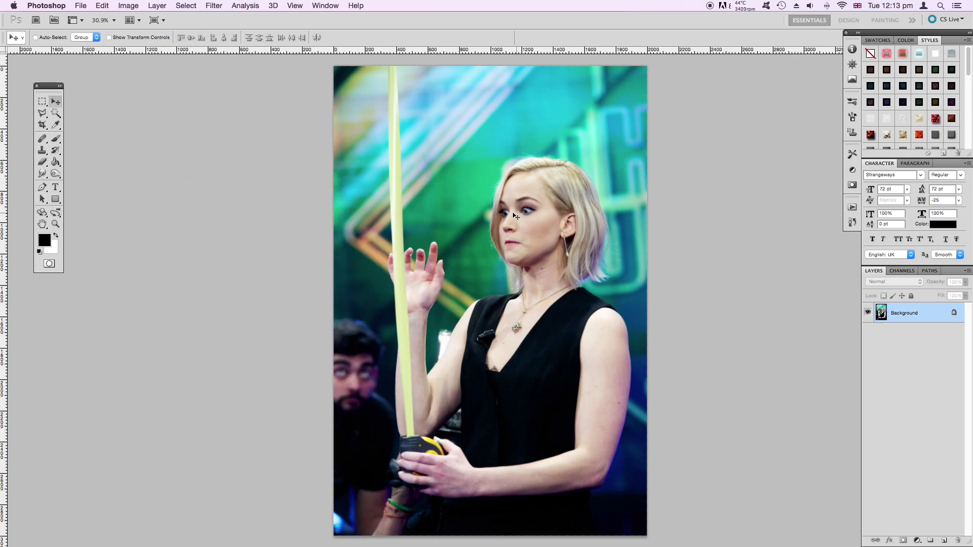
pyautogui.hotkey('ctrl', '+')
# - Dodge the face's midtones with a small brush at 50% exposure
pyautogui.press('v')
pyautogui.hotkey('ctrl', '+')
pyautogui.click(56, 175)
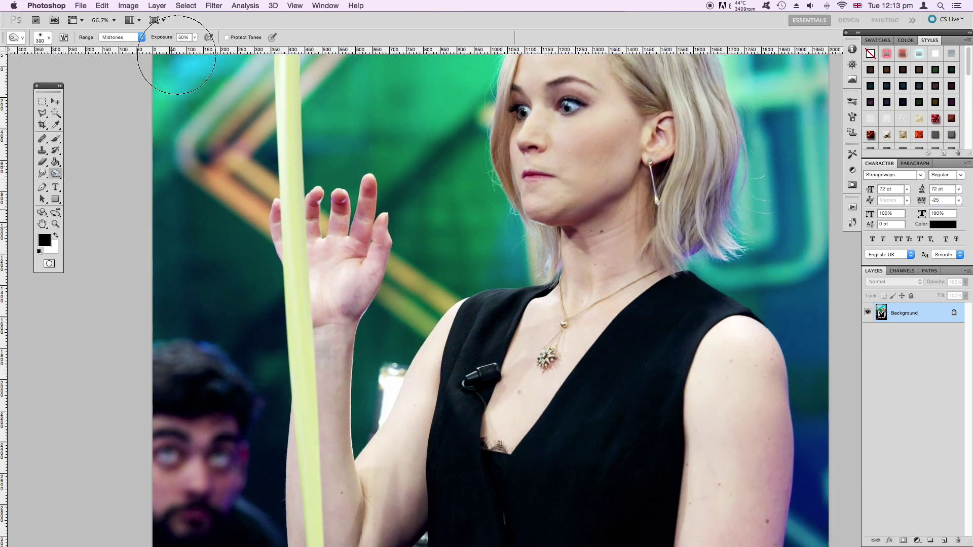
pyautogui.press('[')
pyautogui.press('[')
pyautogui.press('[')
pyautogui.press('[')
pyautogui.press('[')
pyautogui.press('[')
pyautogui.press('[')
pyautogui.press('[')
pyautogui.scroll(3, 623, 123)
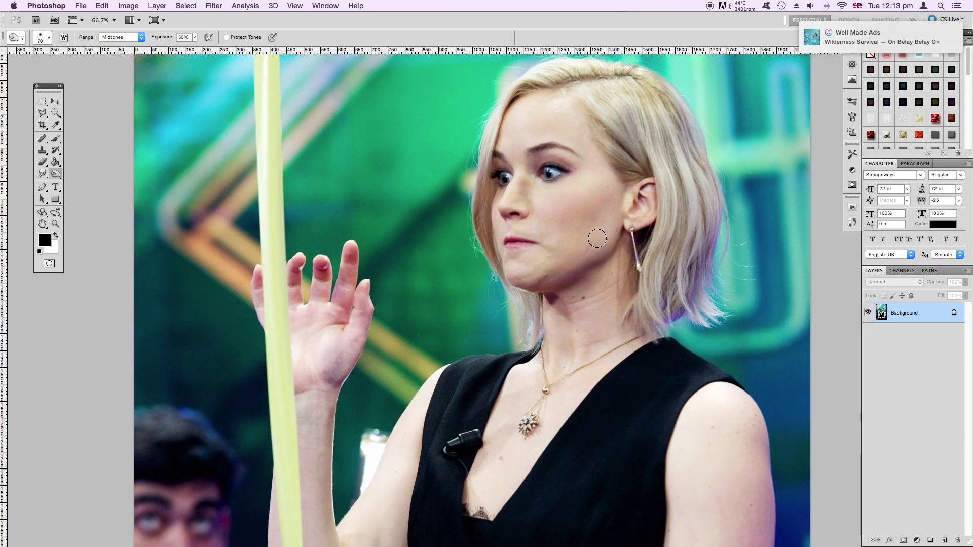
pyautogui.press(']')
pyautogui.press(']')
pyautogui.press(']')
# - Lower dodge exposure to 30% and lighten the forehead, neck and hair with 60–150 px brushes
pyautogui.press('3')
pyautogui.press(']')
pyautogui.press(']')
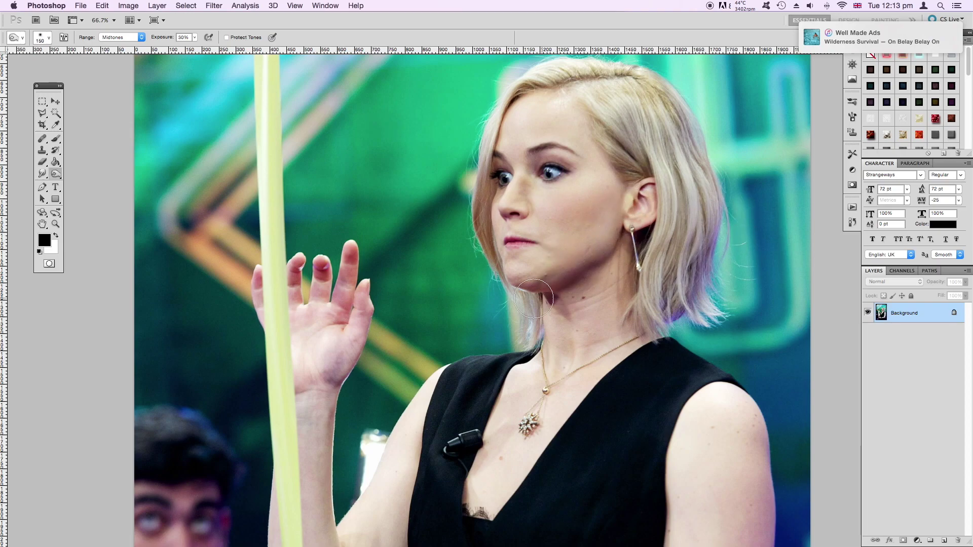
pyautogui.press('[')
pyautogui.press('[')
pyautogui.press('[')
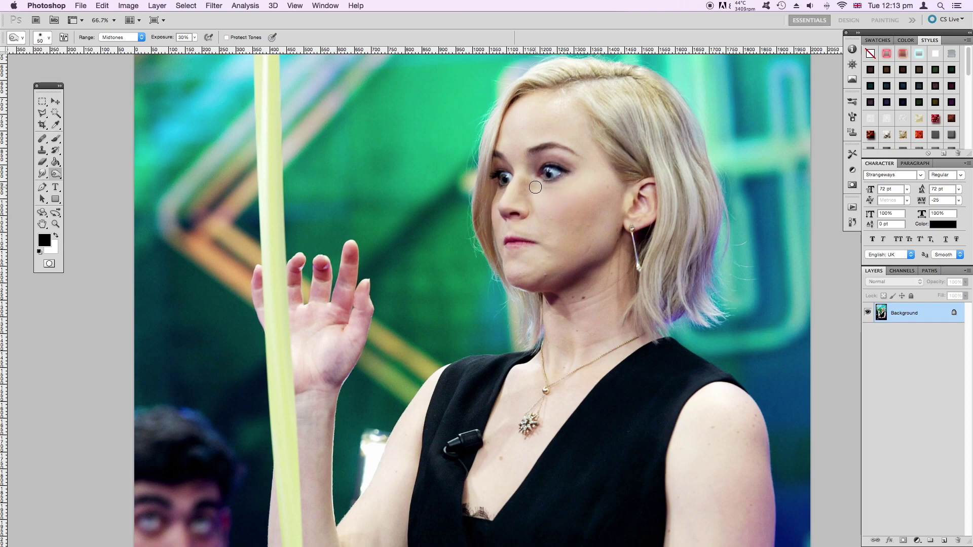
pyautogui.press(']')
pyautogui.press(']')
pyautogui.press(']')
pyautogui.press(']')
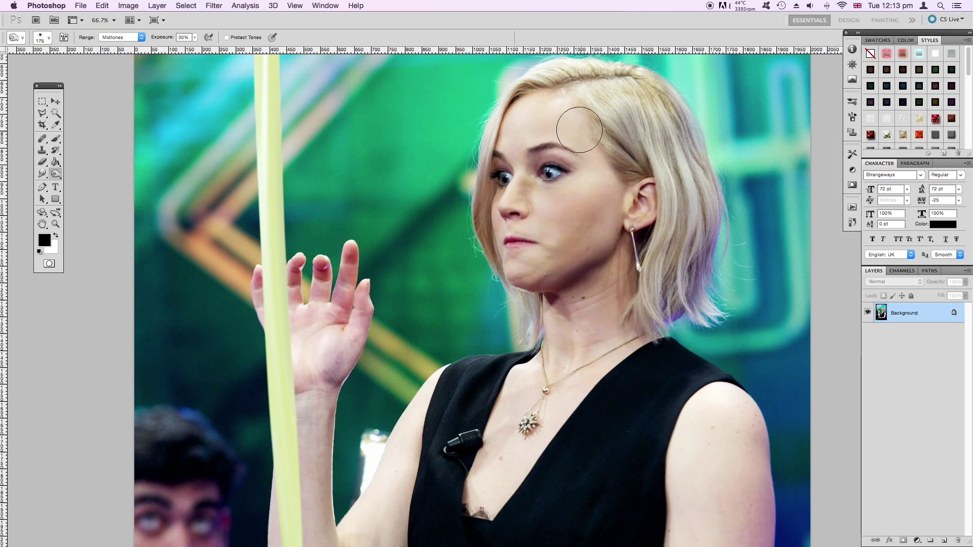
pyautogui.press('[')
pyautogui.press('[')
pyautogui.press('[')
pyautogui.press('[')
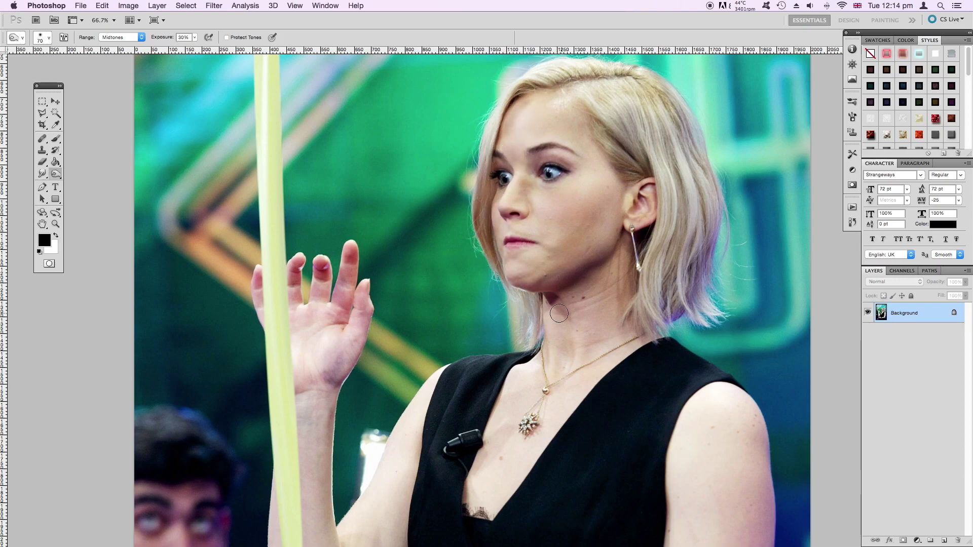
pyautogui.click(57, 103)
pyautogui.press('super+0')
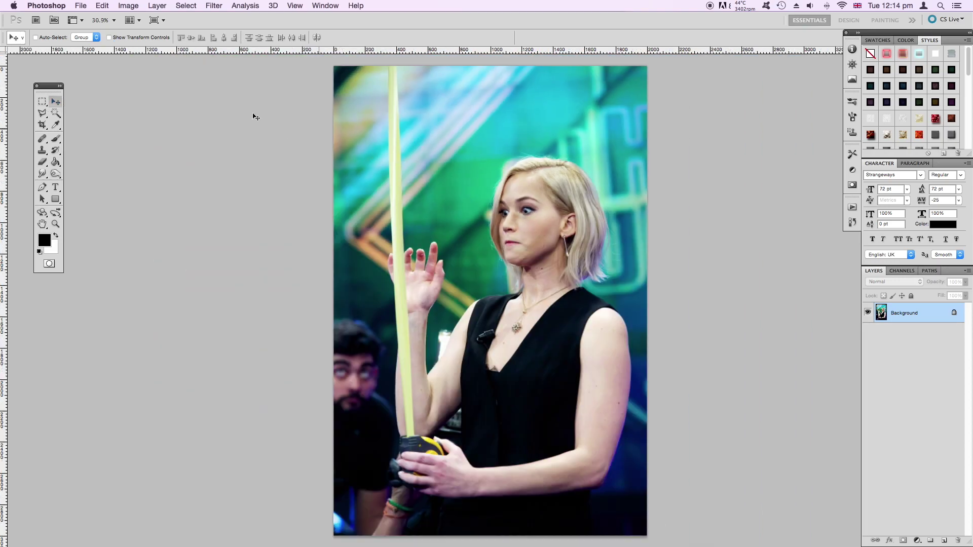
# - Apply a Vibrance adjustment with vibrance +24 and saturation -11
pyautogui.click(127, 5)
pyautogui.click(282, 84)
pyautogui.click(489, 316)
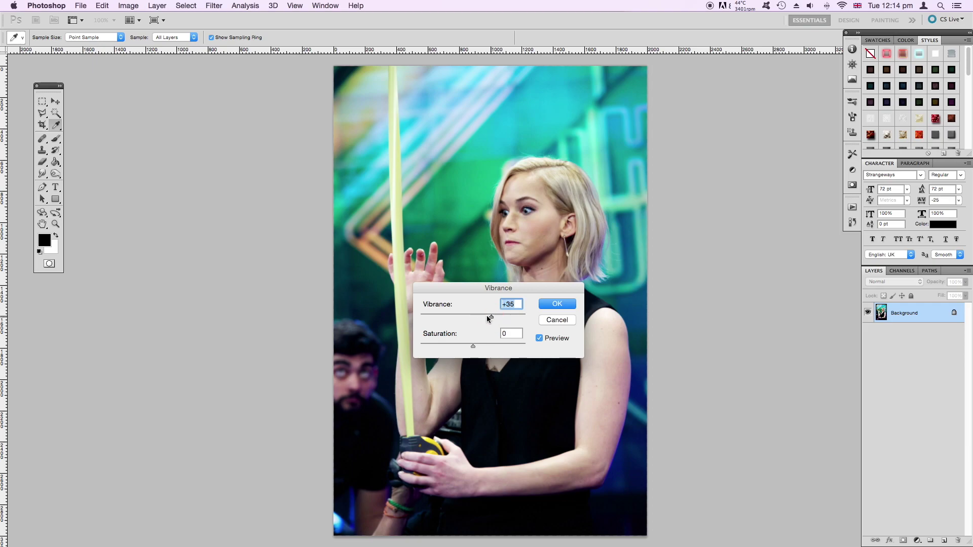
pyautogui.moveTo(489, 318); pyautogui.dragTo(490, 319)
pyautogui.click(468, 347)
pyautogui.click(496, 318)
pyautogui.click(486, 317)
pyautogui.click(564, 307)
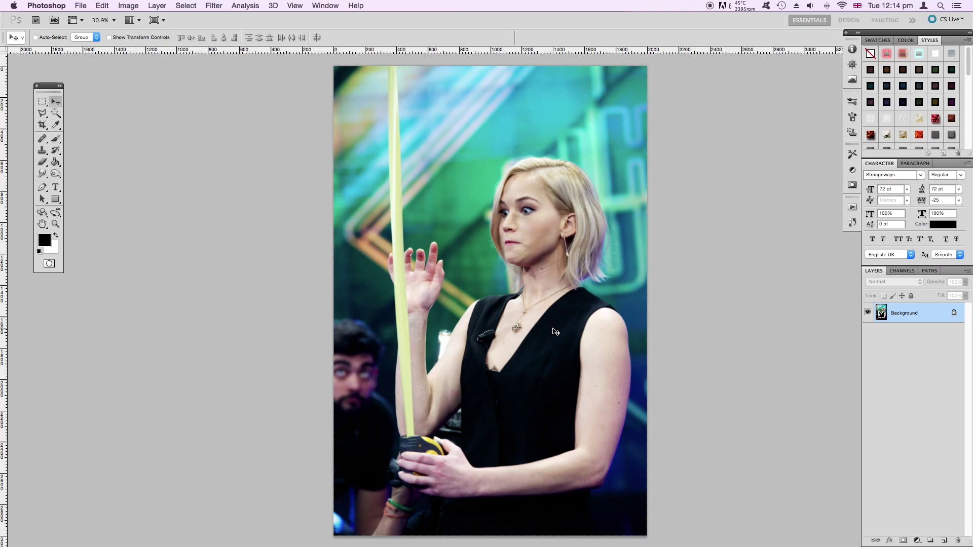
pyautogui.hotkey('ctrl', 'j')
pyautogui.hotkey('ctrl', 'j')
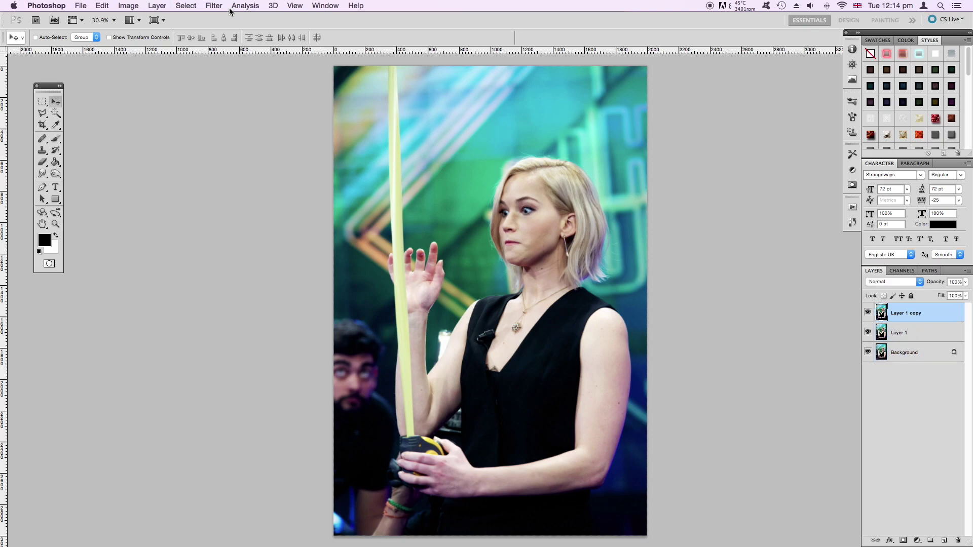
# - Apply a 2-pixel High Pass filter to the top layer and blend it in Linear Light
pyautogui.click(215, 6)
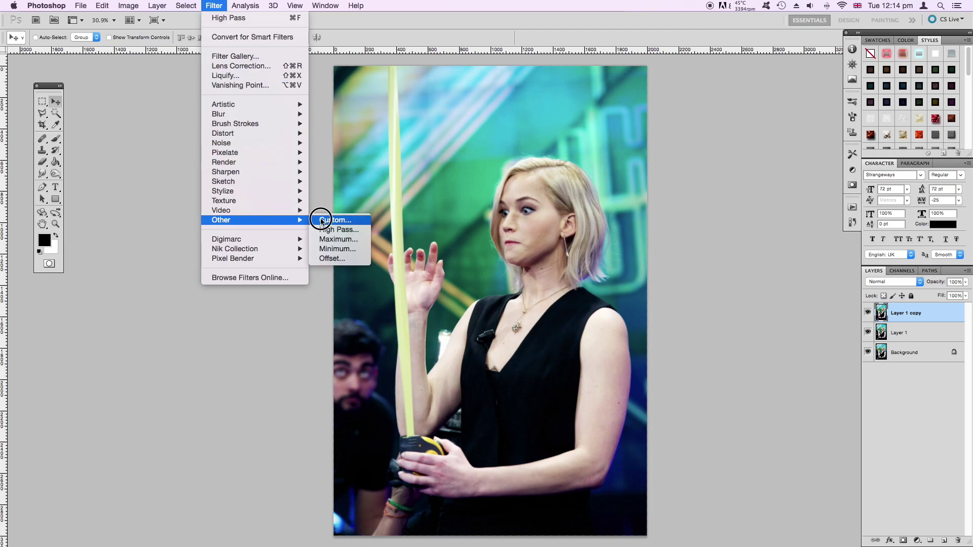
pyautogui.click(345, 231)
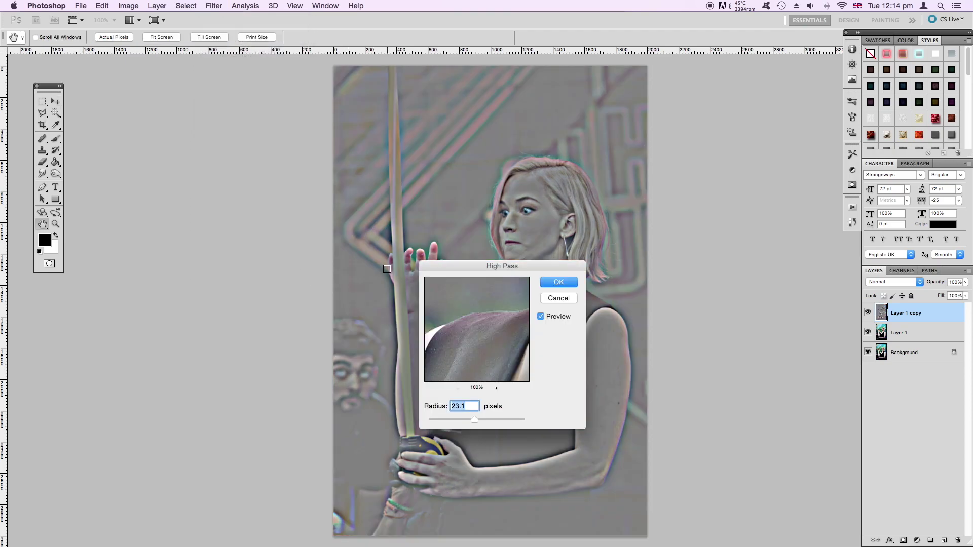
pyautogui.moveTo(475, 420); pyautogui.dragTo(439, 421)
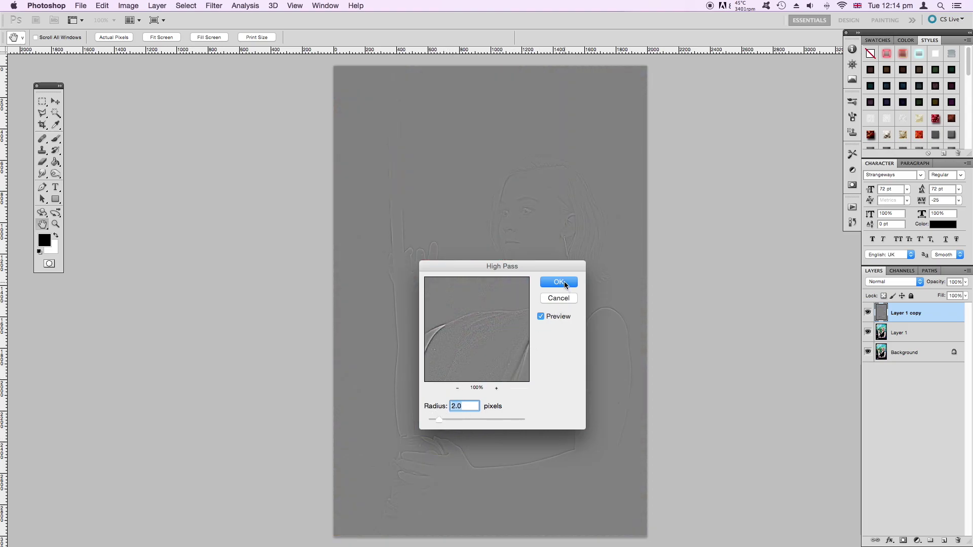
pyautogui.click(566, 285)
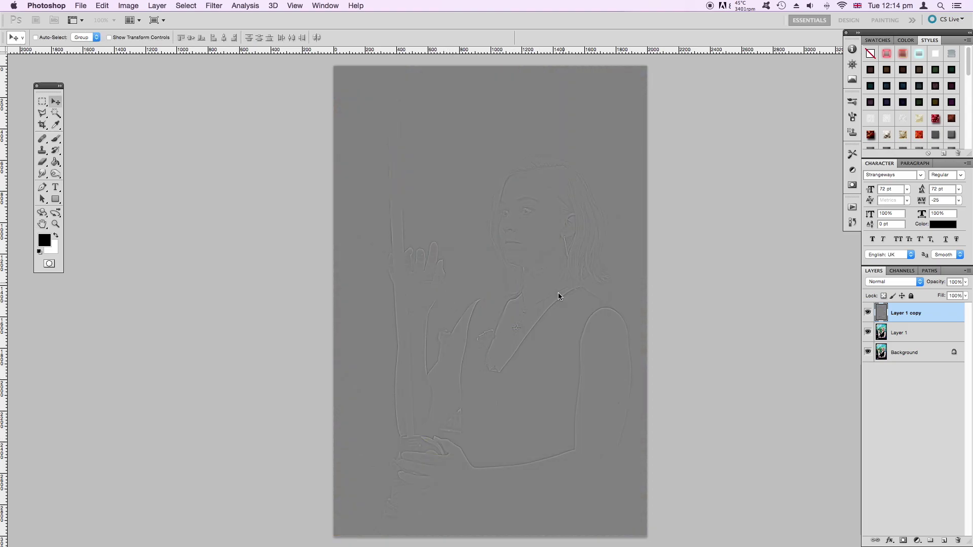
pyautogui.click(882, 282)
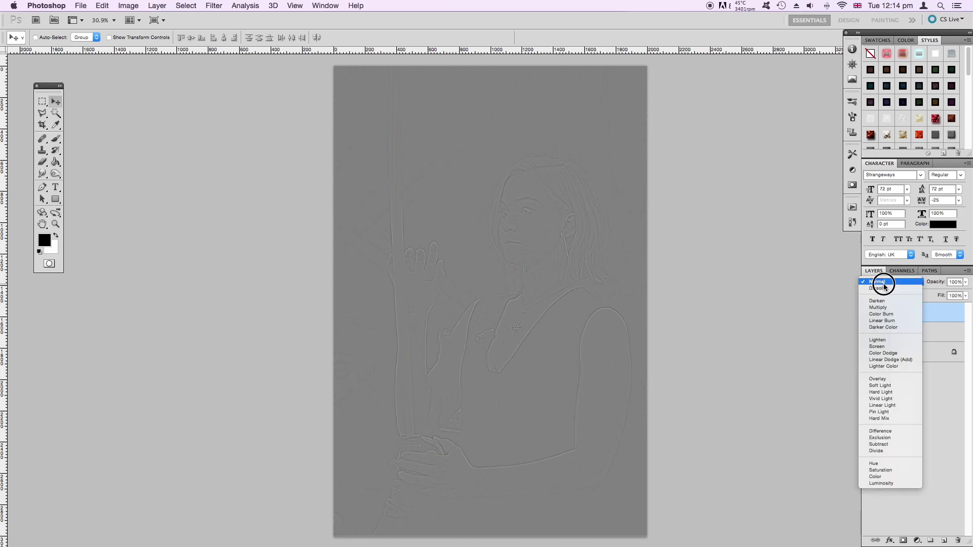
pyautogui.click(894, 406)
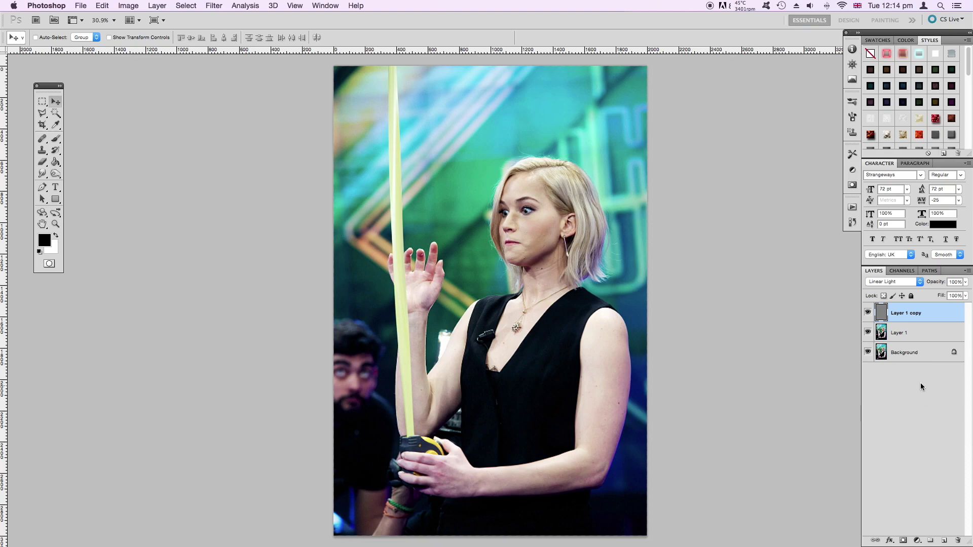
# - Merge the high-pass layer with Layer 1 into a single layer
pyautogui.keyDown('shift'); pyautogui.click(908, 333); pyautogui.keyUp('shift')
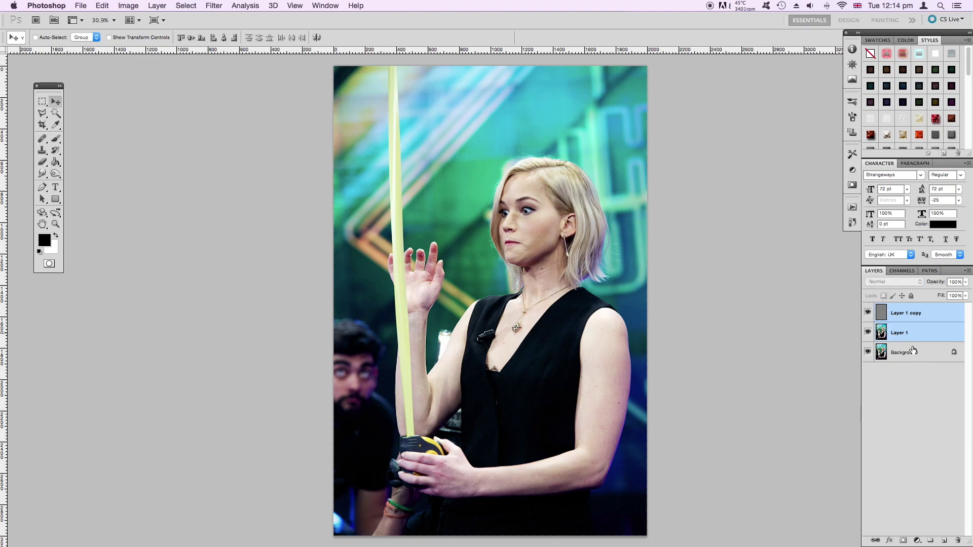
pyautogui.rightClick(915, 322)
pyautogui.click(877, 516)
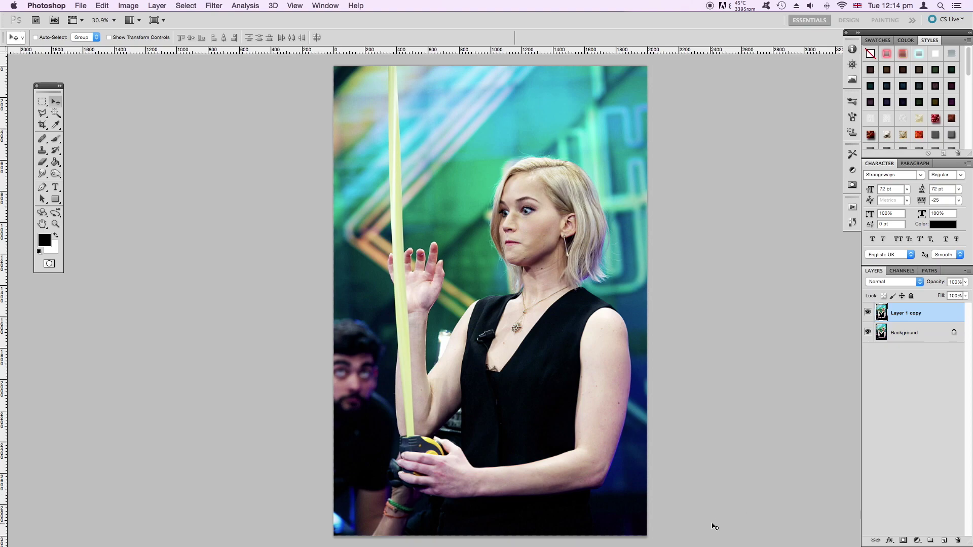
# - Apply the Diffuse filter in Anisotropic mode to the merged layer
pyautogui.click(214, 6)
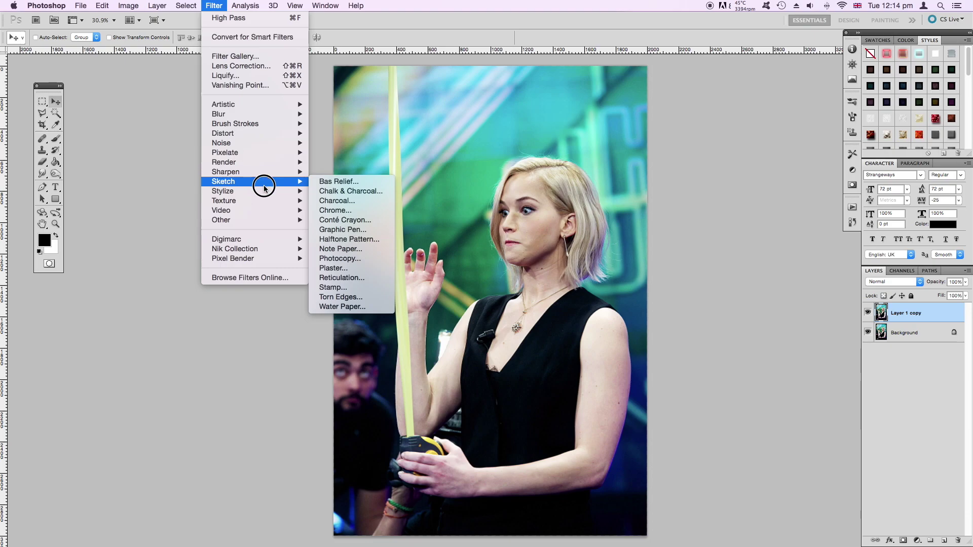
pyautogui.click(337, 191)
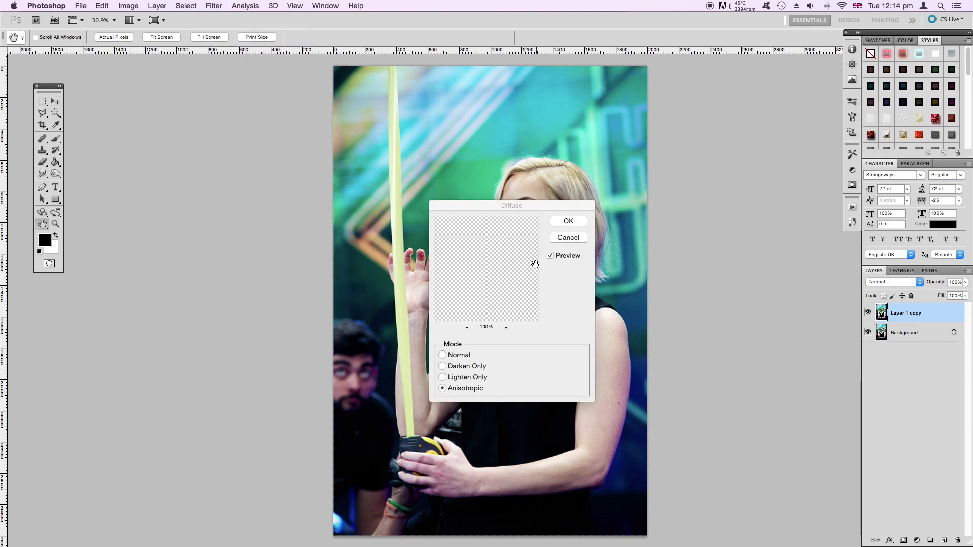
pyautogui.moveTo(512, 247)
pyautogui.mouseDown()
pyautogui.moveTo(478, 282)
pyautogui.moveTo(487, 321)
pyautogui.mouseUp()
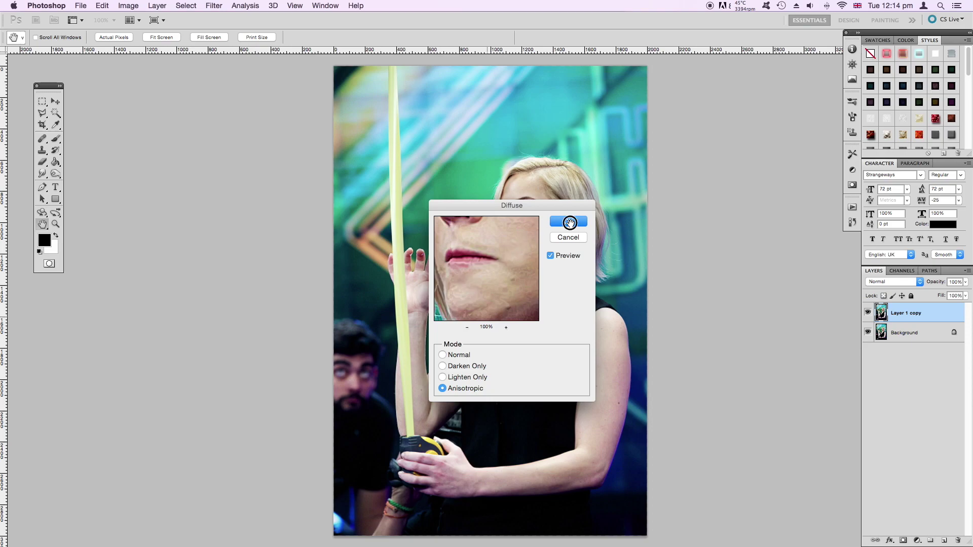
pyautogui.click(569, 222)
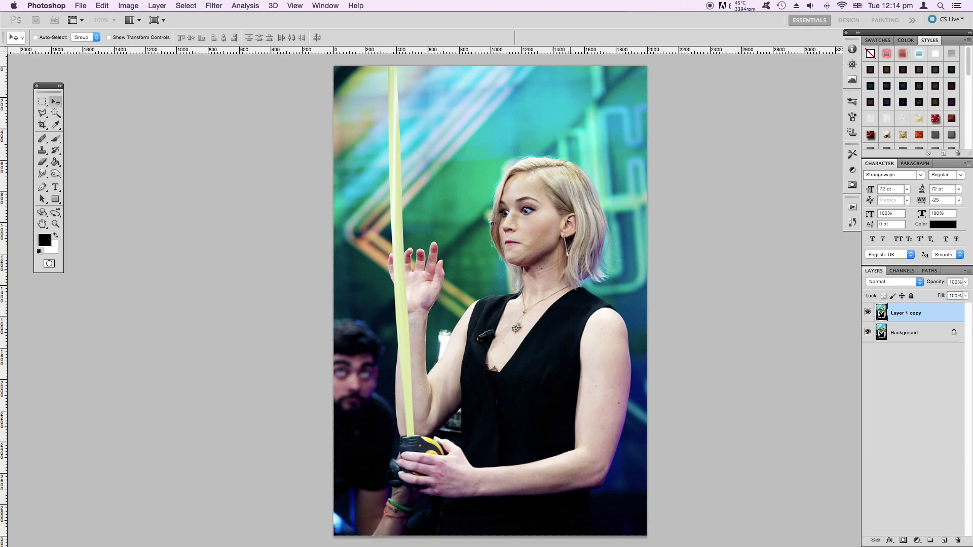
pyautogui.click(214, 5)
pyautogui.moveTo(226, 172)
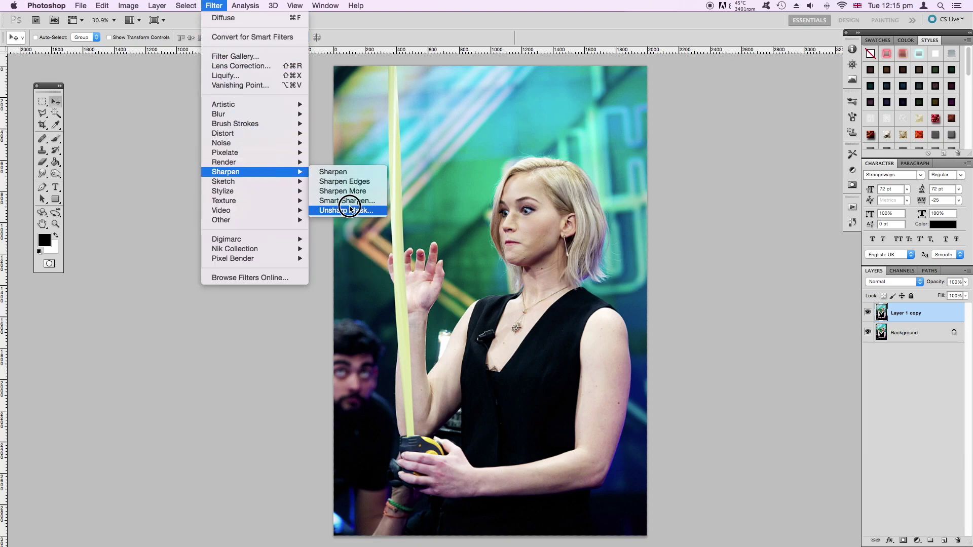
# - Smart Sharpen the Layer 1 copy with 100% amount and 1.7 px radius
pyautogui.click(349, 201)
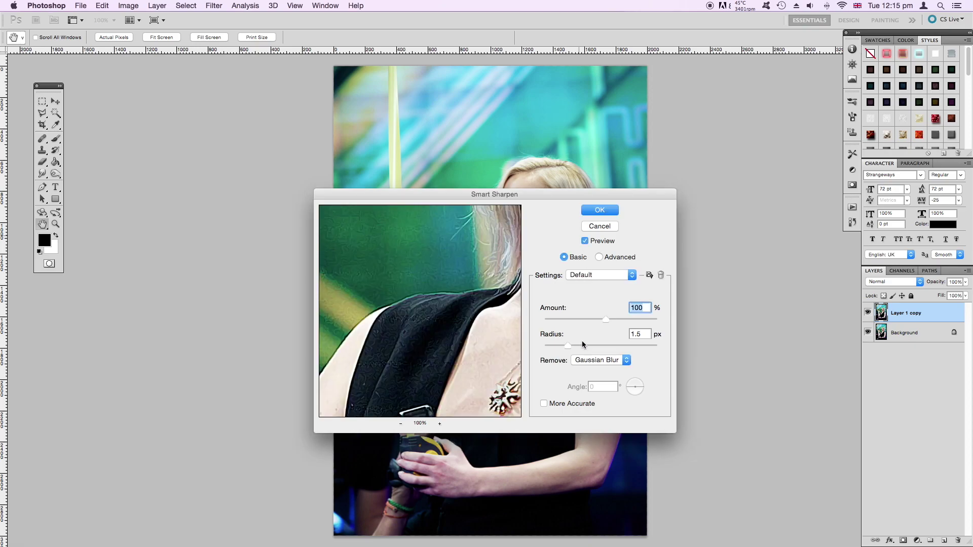
pyautogui.moveTo(494, 279); pyautogui.dragTo(441, 382)
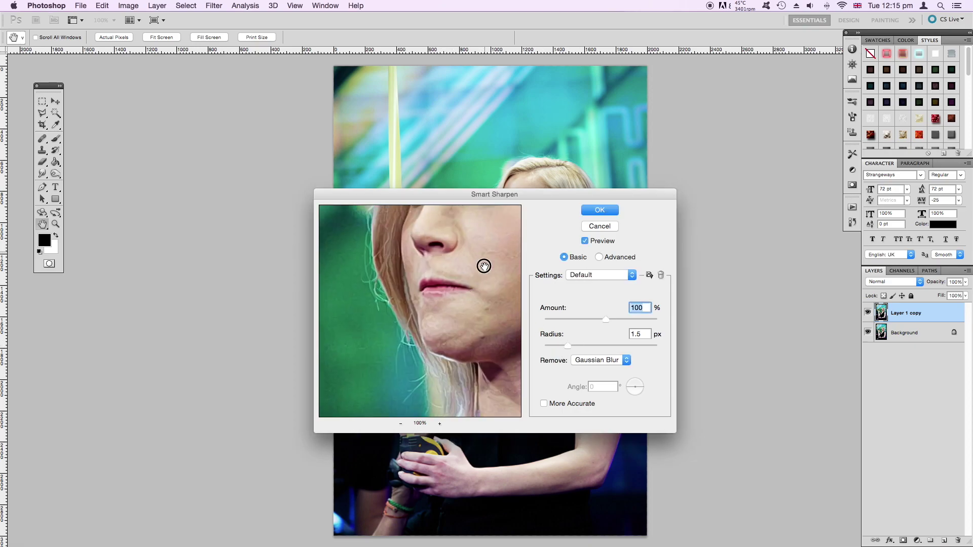
pyautogui.moveTo(484, 265); pyautogui.dragTo(441, 374)
pyautogui.moveTo(463, 337)
pyautogui.mouseDown()
pyautogui.moveTo(556, 306)
pyautogui.moveTo(604, 323)
pyautogui.mouseUp()
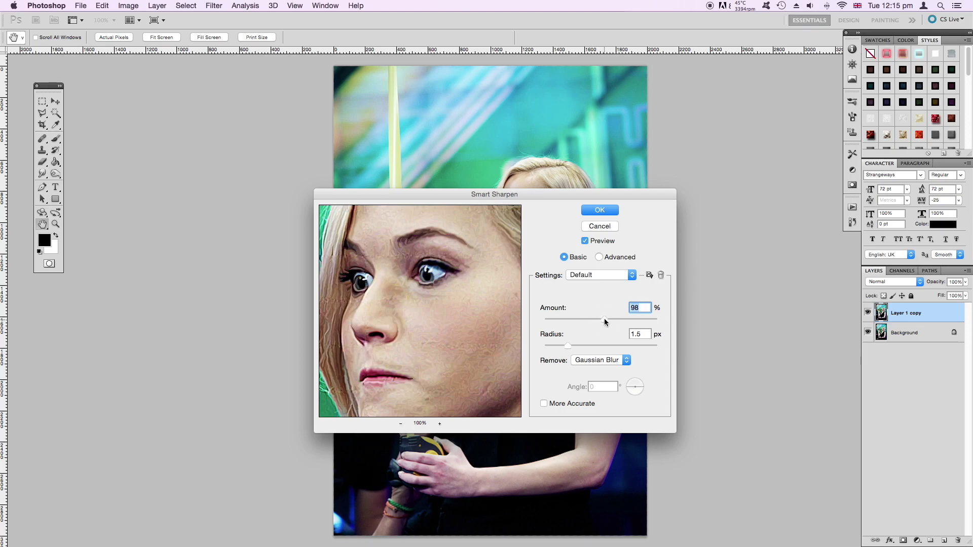
pyautogui.write('100')
pyautogui.moveTo(568, 346); pyautogui.dragTo(553, 346)
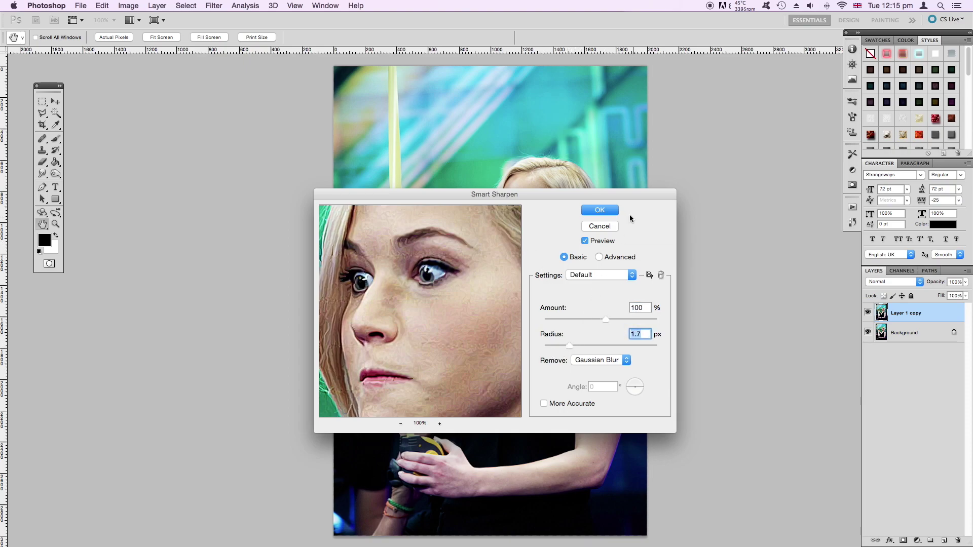
pyautogui.click(608, 211)
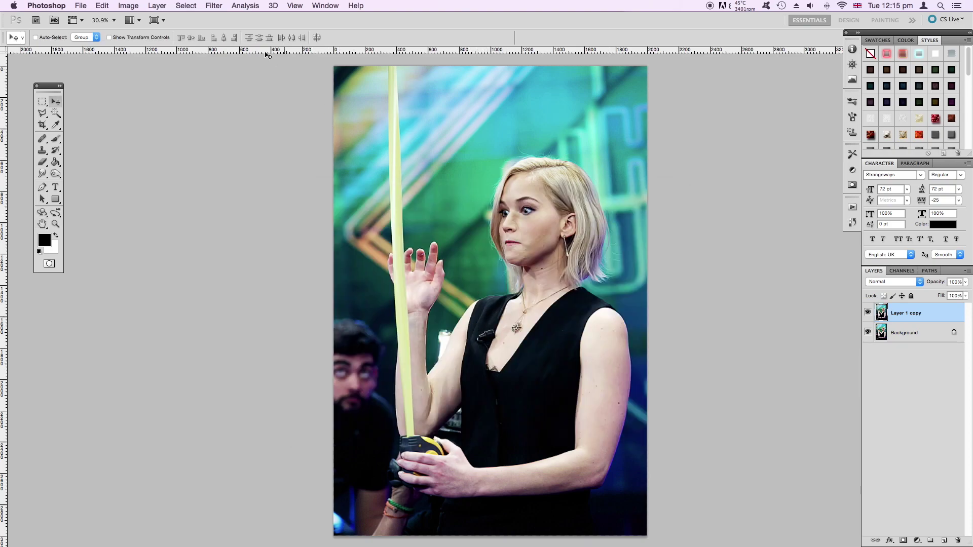
pyautogui.click(214, 5)
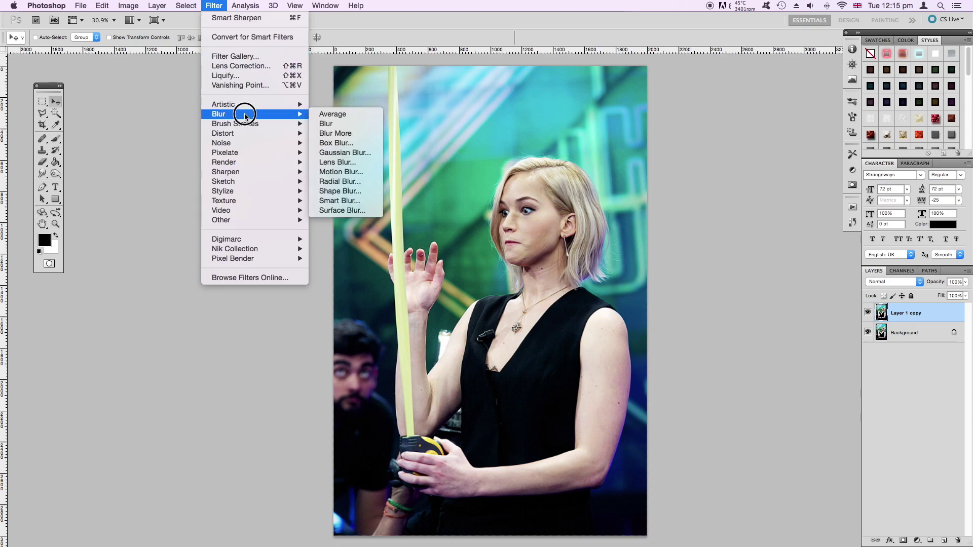
# - Apply Surface Blur with radius 22 px and threshold 18 levels to Layer 1 copy
pyautogui.moveTo(250, 114)
pyautogui.click(355, 210)
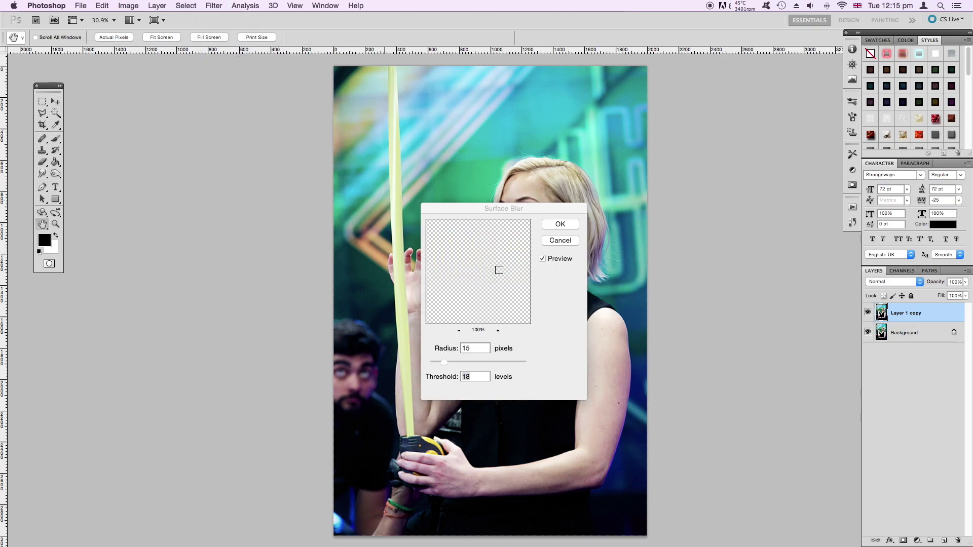
pyautogui.moveTo(451, 324)
pyautogui.mouseDown()
pyautogui.moveTo(482, 307)
pyautogui.moveTo(498, 271)
pyautogui.moveTo(490, 252)
pyautogui.moveTo(497, 276)
pyautogui.moveTo(504, 265)
pyautogui.moveTo(487, 254)
pyautogui.mouseUp()
pyautogui.moveTo(497, 300)
pyautogui.mouseDown()
pyautogui.moveTo(482, 270)
pyautogui.moveTo(500, 309)
pyautogui.mouseUp()
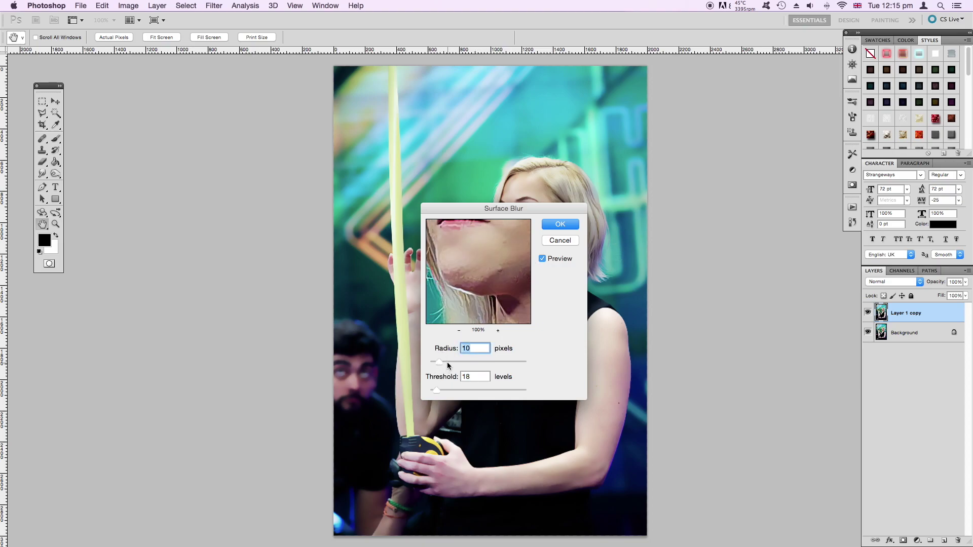
pyautogui.moveTo(437, 390); pyautogui.dragTo(434, 391)
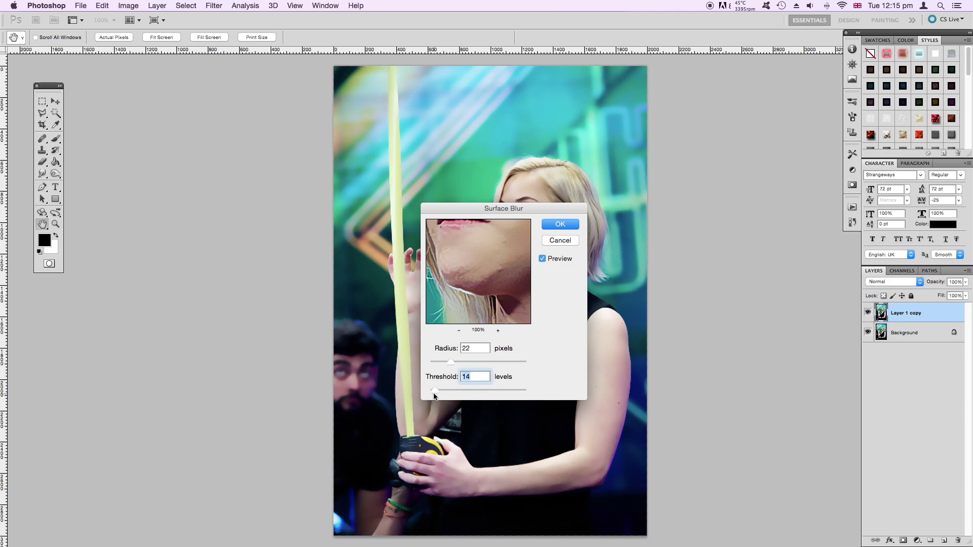
pyautogui.moveTo(456, 265); pyautogui.dragTo(495, 263)
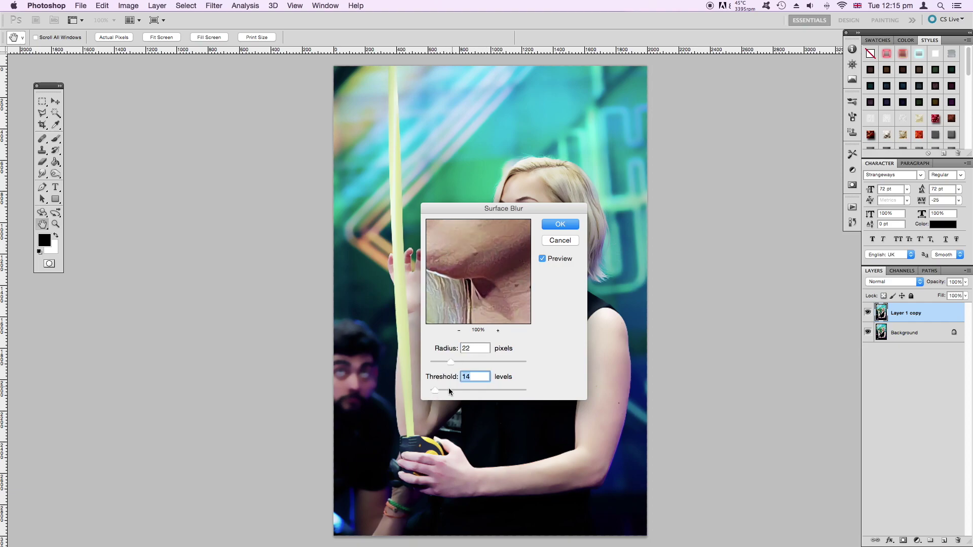
pyautogui.moveTo(441, 395); pyautogui.dragTo(436, 393)
pyautogui.moveTo(480, 259); pyautogui.dragTo(479, 317)
pyautogui.moveTo(486, 268); pyautogui.dragTo(536, 276)
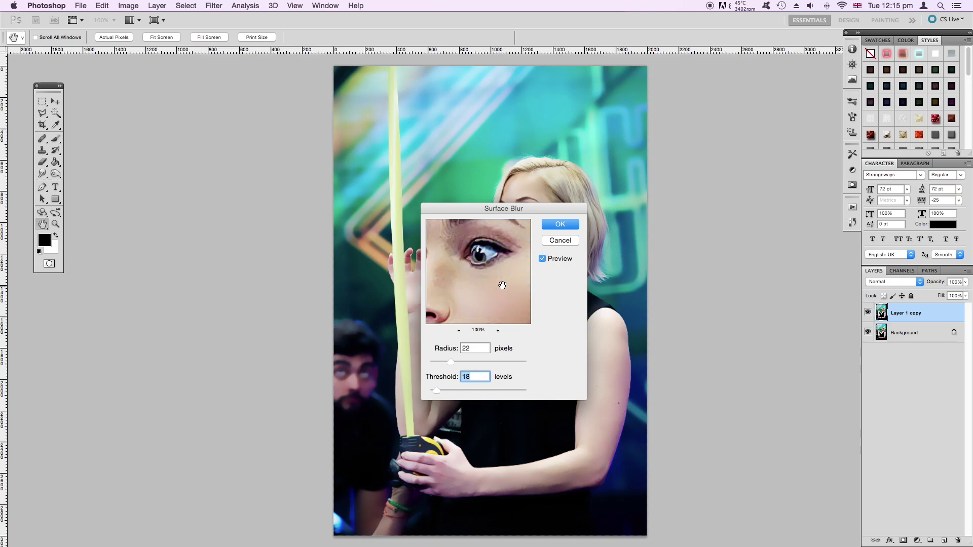
pyautogui.click(561, 224)
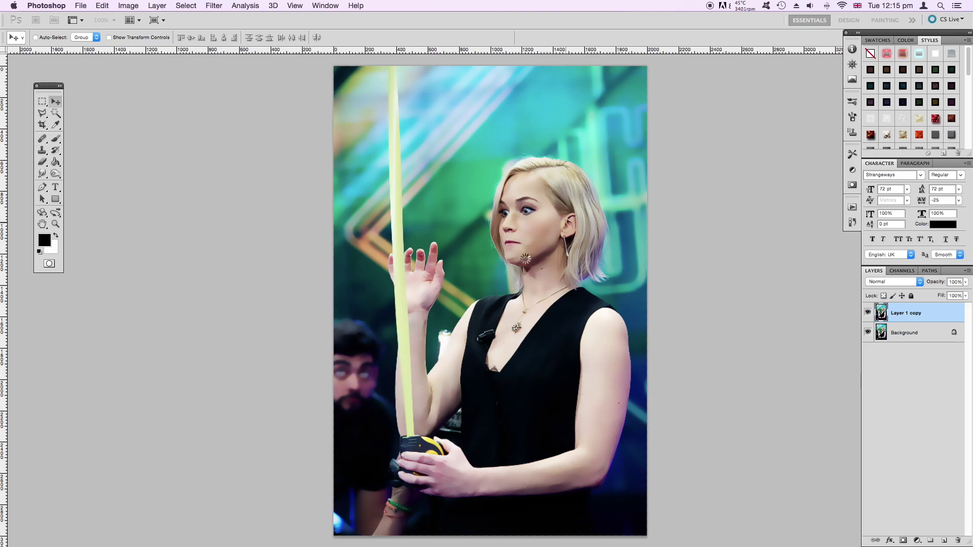
pyautogui.press('super+0')
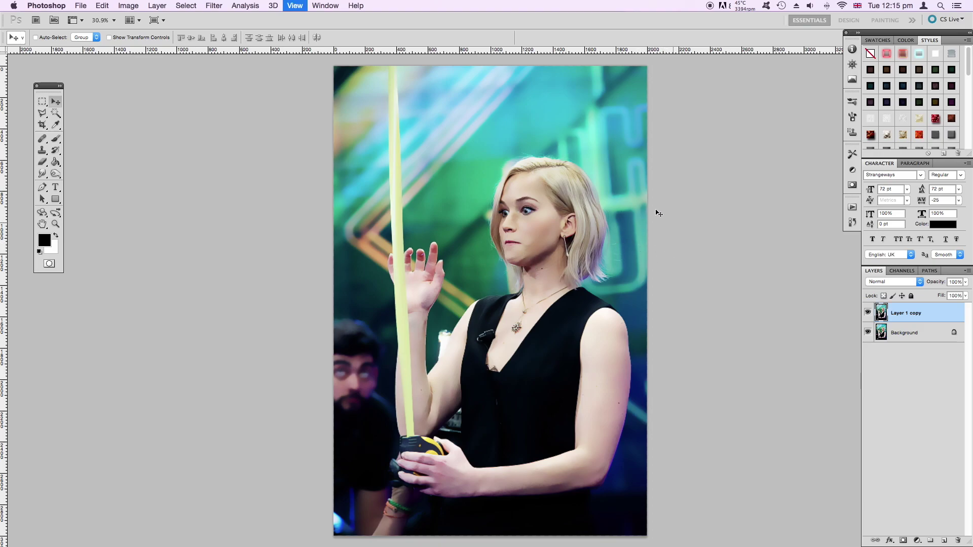
# - Duplicate the image into a new document named 'painting-tut-original copy'
pyautogui.click(133, 6)
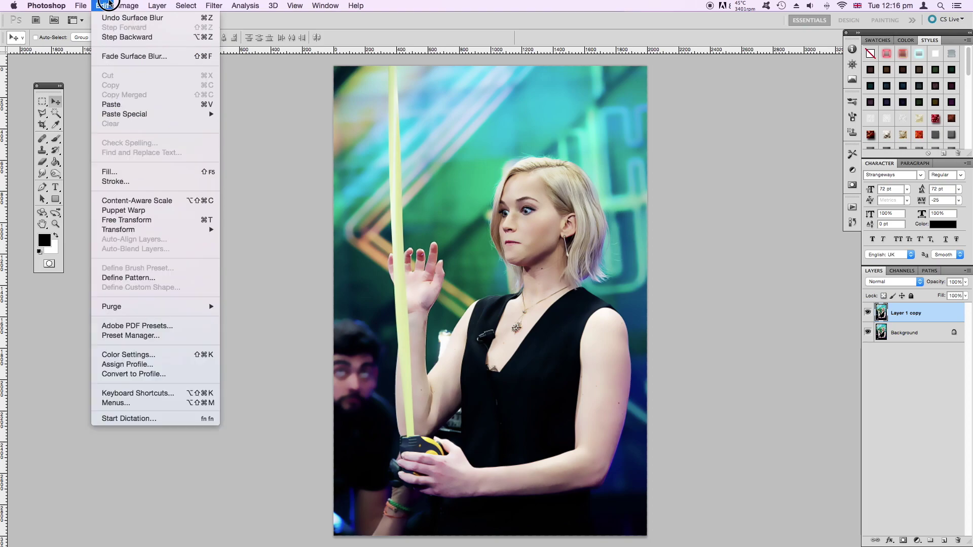
pyautogui.moveTo(131, 6); pyautogui.dragTo(164, 163)
pyautogui.click(163, 163)
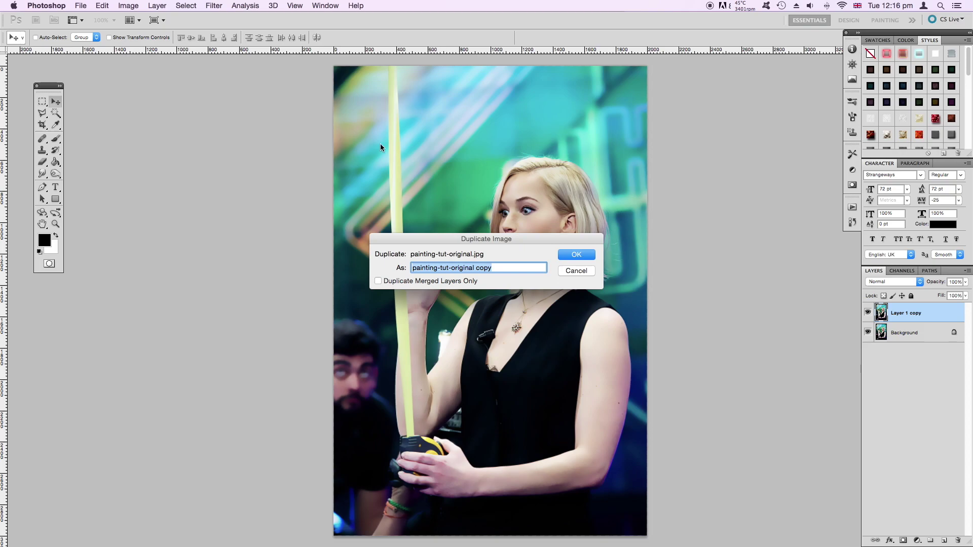
pyautogui.click(575, 256)
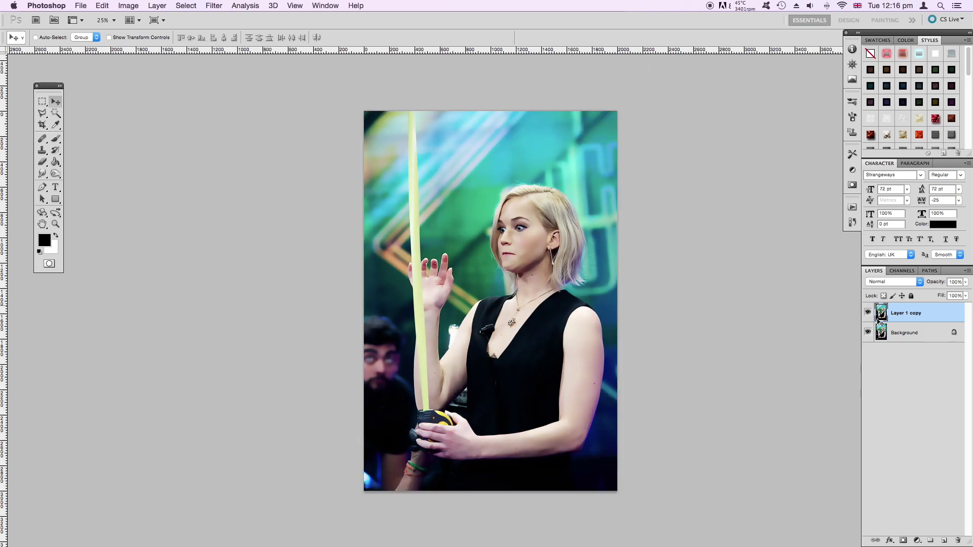
pyautogui.click(129, 6)
pyautogui.moveTo(145, 36)
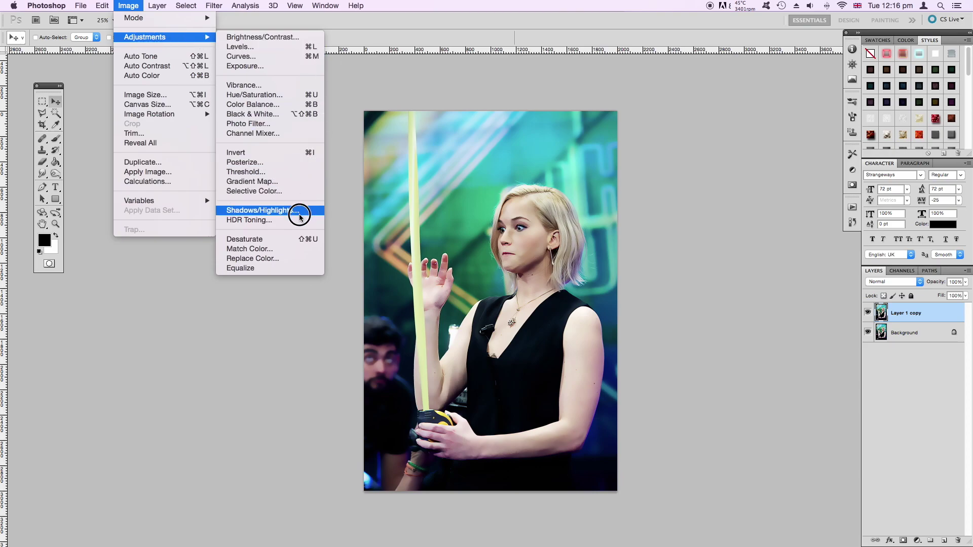
# - Flatten the duplicate and apply HDR Toning: edge glow 26 px, strength 0.47, higher vibrance and saturation
pyautogui.click(299, 220)
pyautogui.click(567, 187)
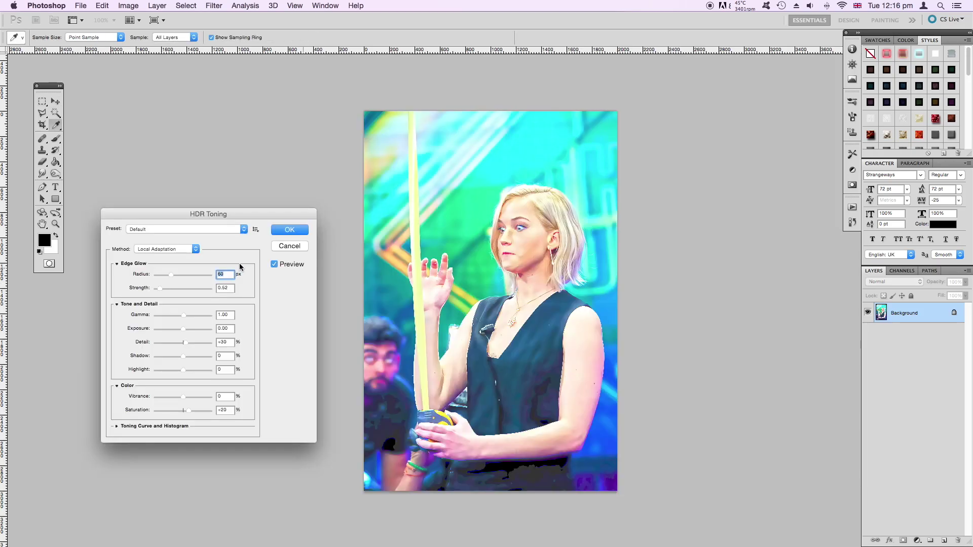
pyautogui.moveTo(171, 275); pyautogui.dragTo(162, 275)
pyautogui.moveTo(162, 288); pyautogui.dragTo(158, 289)
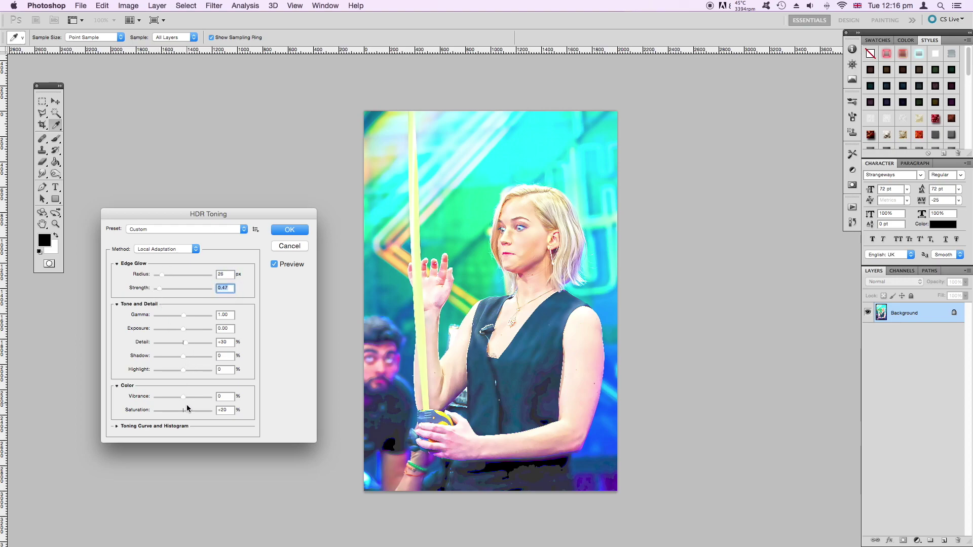
pyautogui.moveTo(191, 415); pyautogui.dragTo(178, 399)
pyautogui.moveTo(183, 401); pyautogui.dragTo(190, 402)
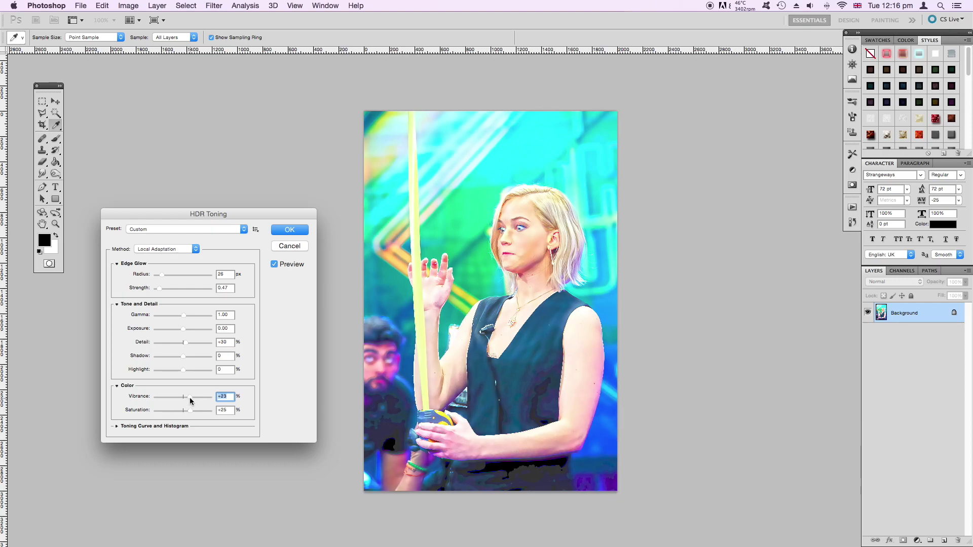
pyautogui.click(289, 230)
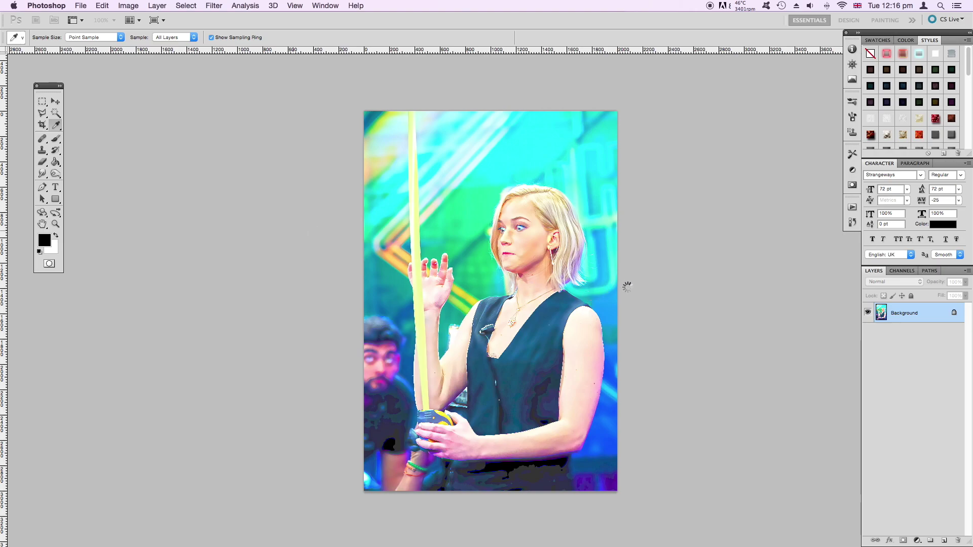
# - Select all and copy the HDR-toned image, then close the duplicate without saving
pyautogui.press('v')
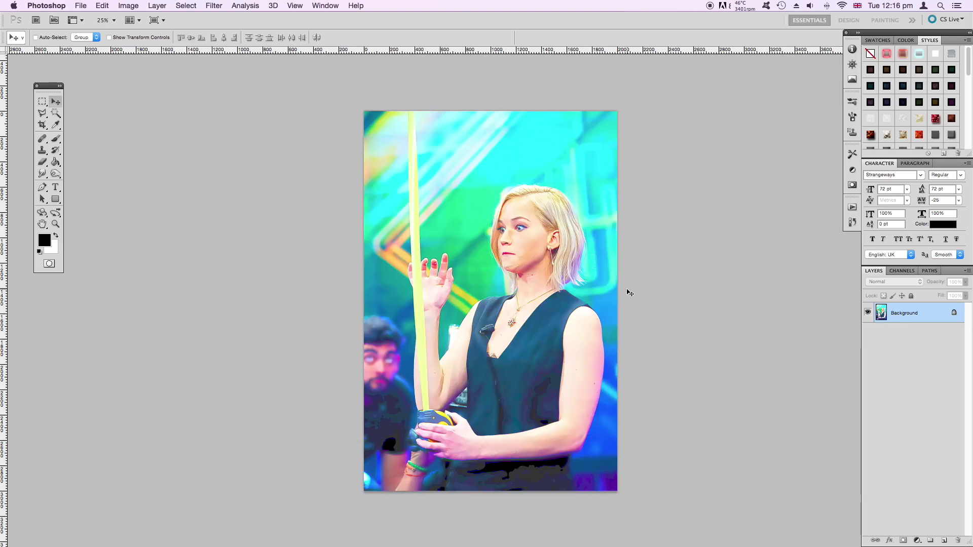
pyautogui.press('super+0')
pyautogui.press('super+a')
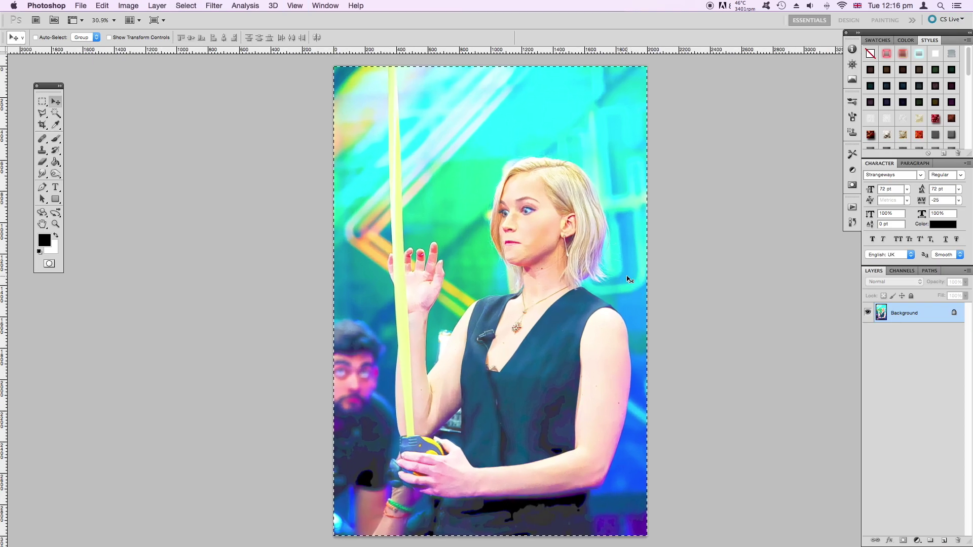
pyautogui.click(101, 5)
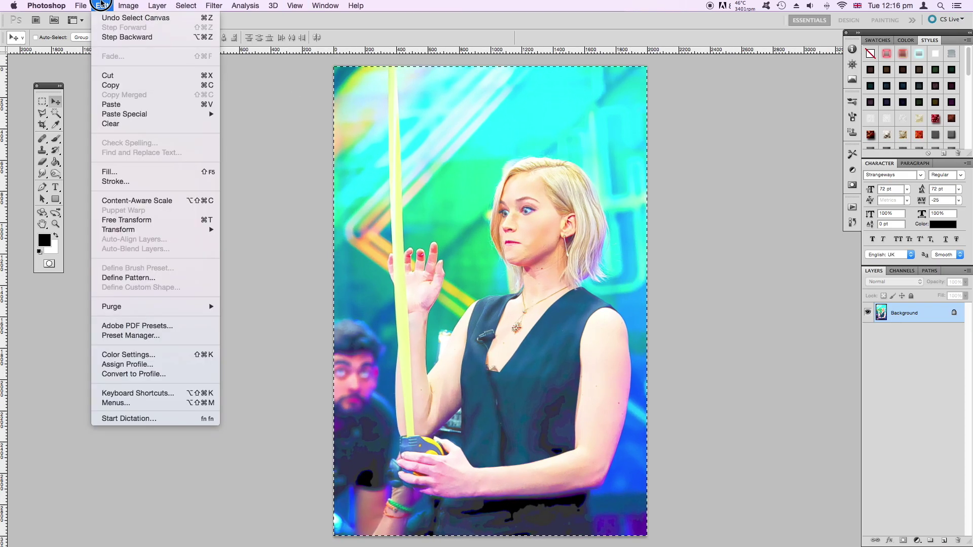
pyautogui.click(114, 85)
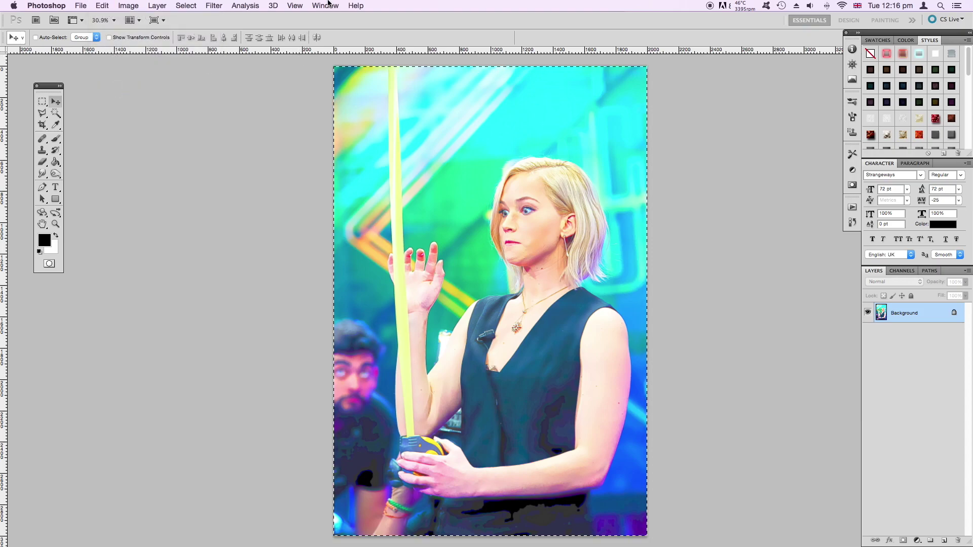
pyautogui.press('super+w')
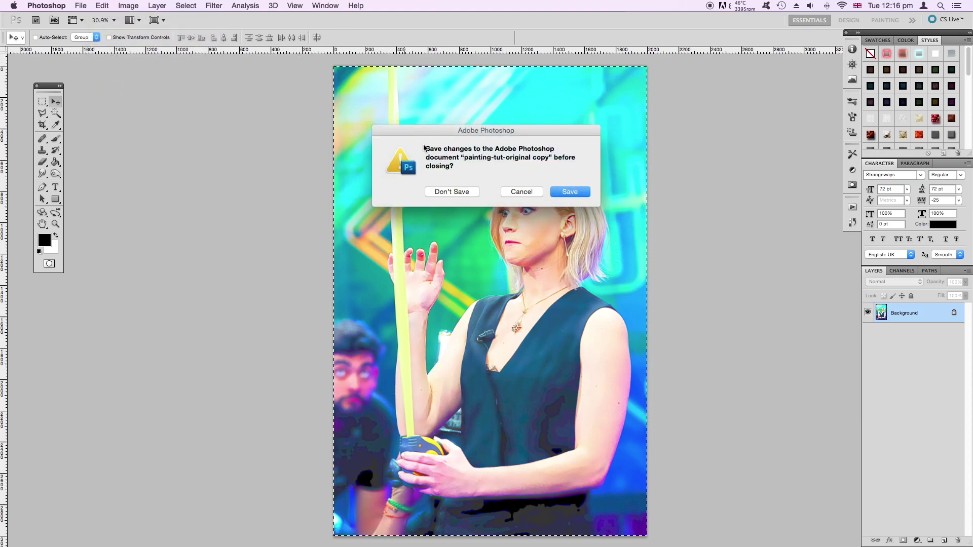
pyautogui.click(452, 191)
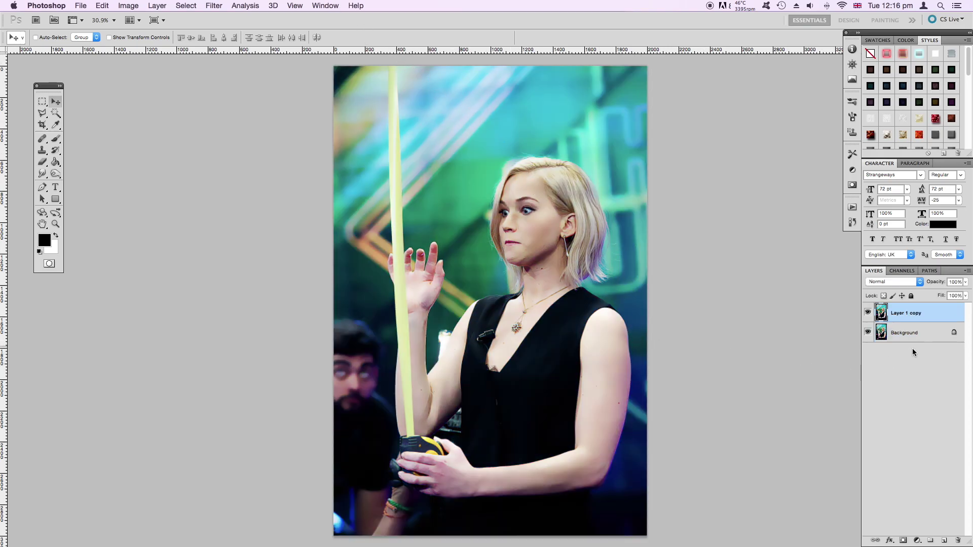
# - Paste the HDR image as Layer 1, set its blend mode to Saturation, and hide it
pyautogui.press('super+v')
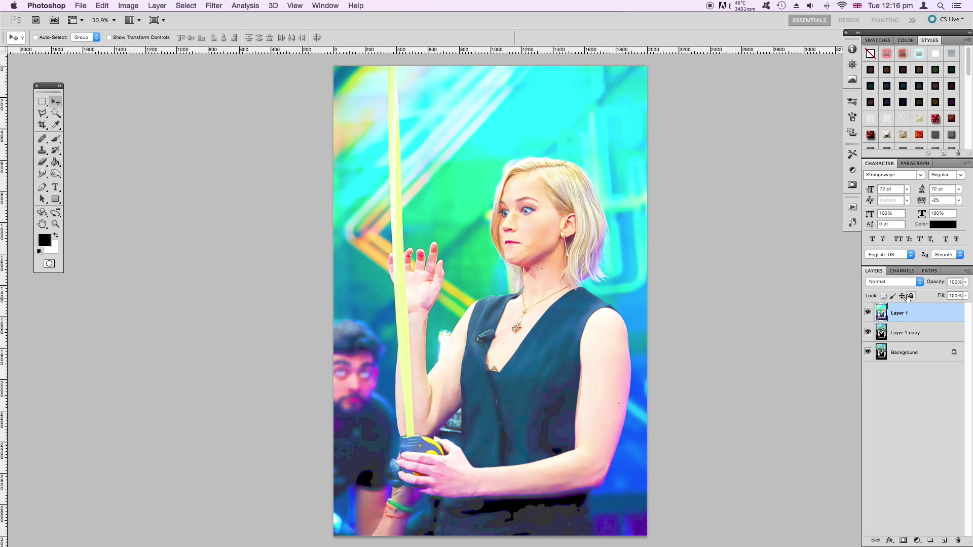
pyautogui.click(904, 285)
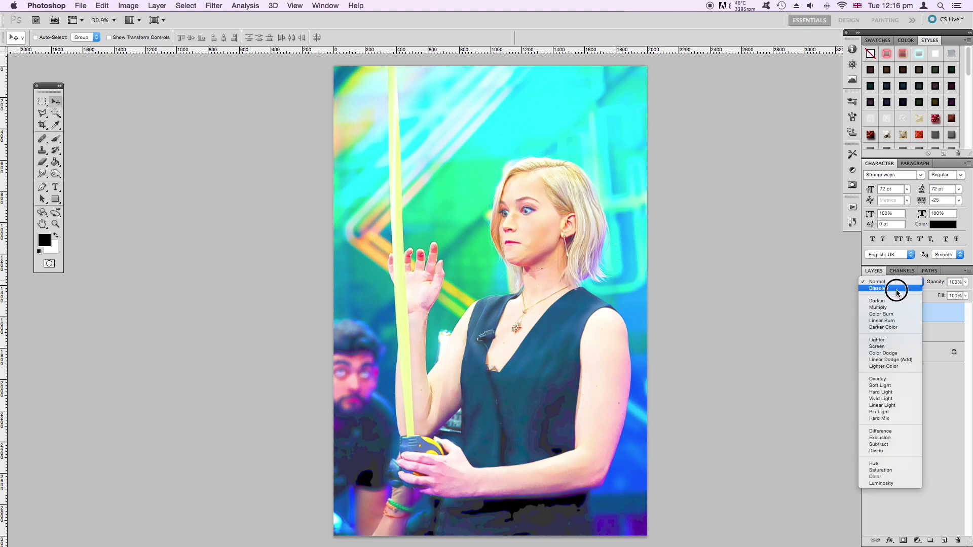
pyautogui.click(902, 470)
pyautogui.click(868, 317)
pyautogui.click(867, 318)
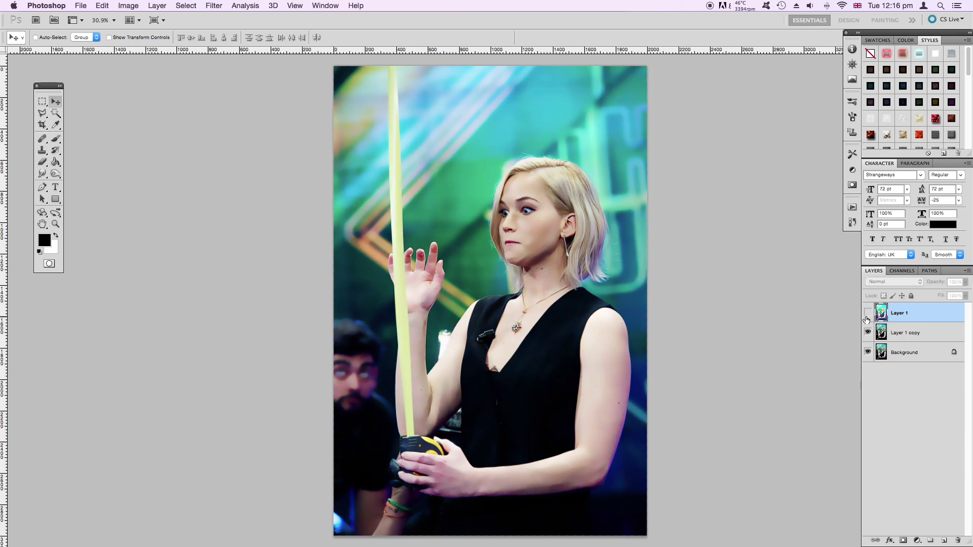
# - Duplicate Layer 1 copy to create Layer 1 copy 2
pyautogui.click(900, 335)
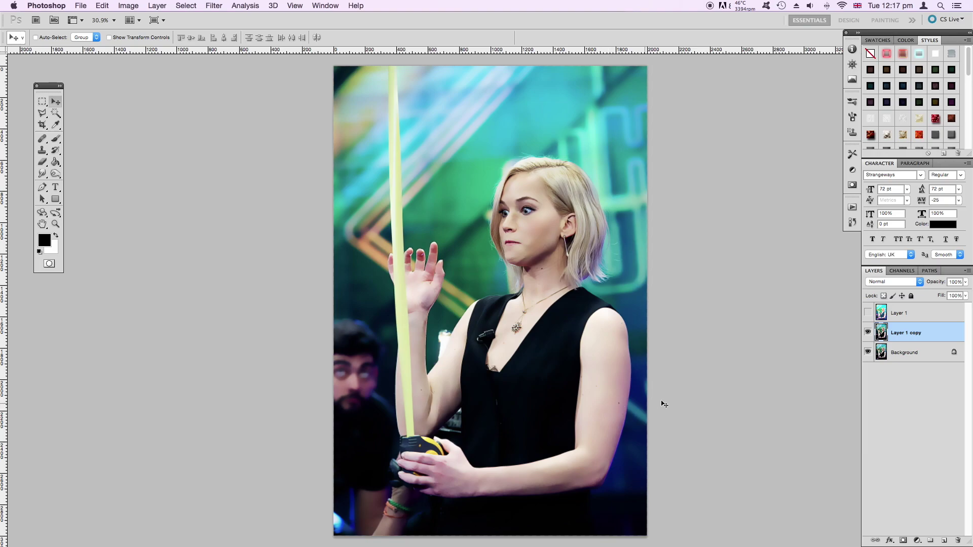
pyautogui.hotkey('ctrl', 'j')
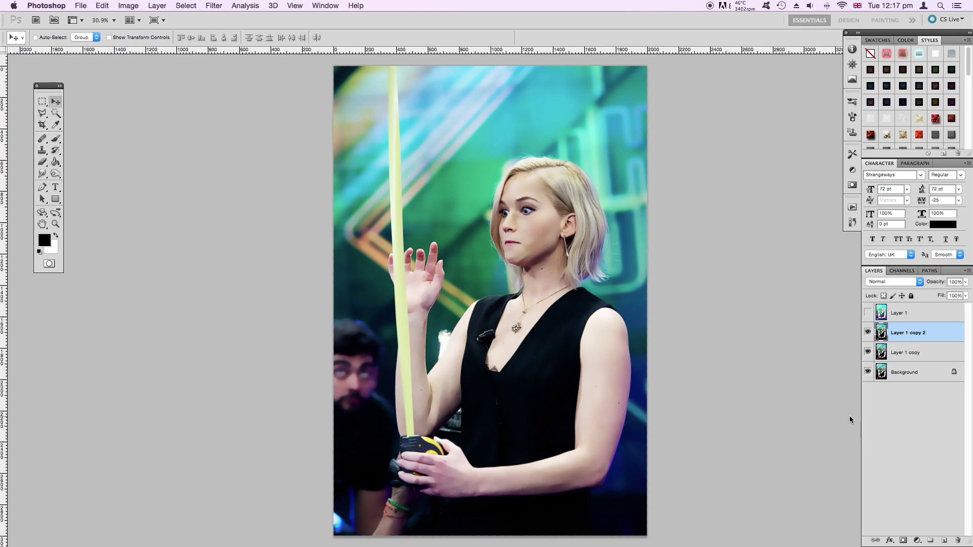
pyautogui.click(126, 5)
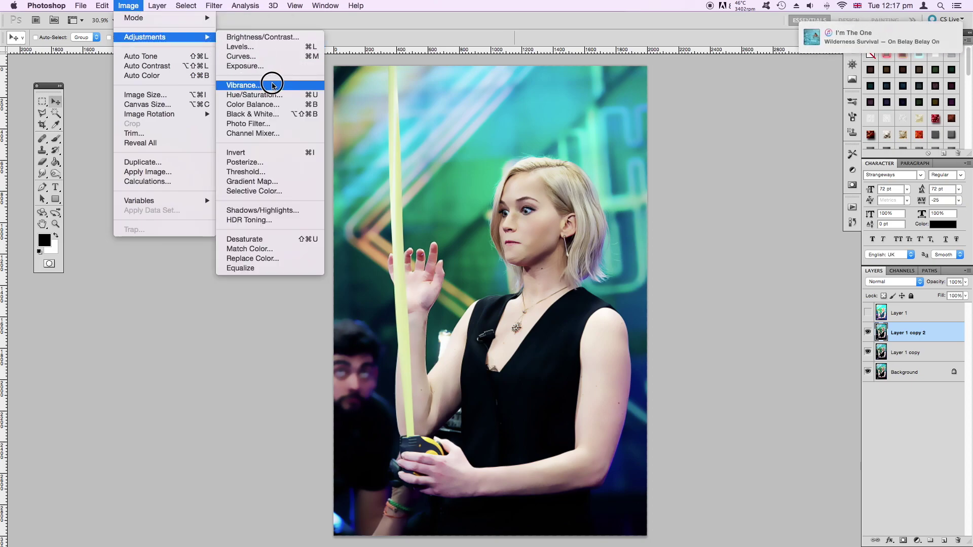
# - Desaturate and invert Layer 1 copy 2, then give it a 7.0-pixel Gaussian Blur
pyautogui.click(275, 240)
pyautogui.moveTo(145, 37)
pyautogui.click(129, 6)
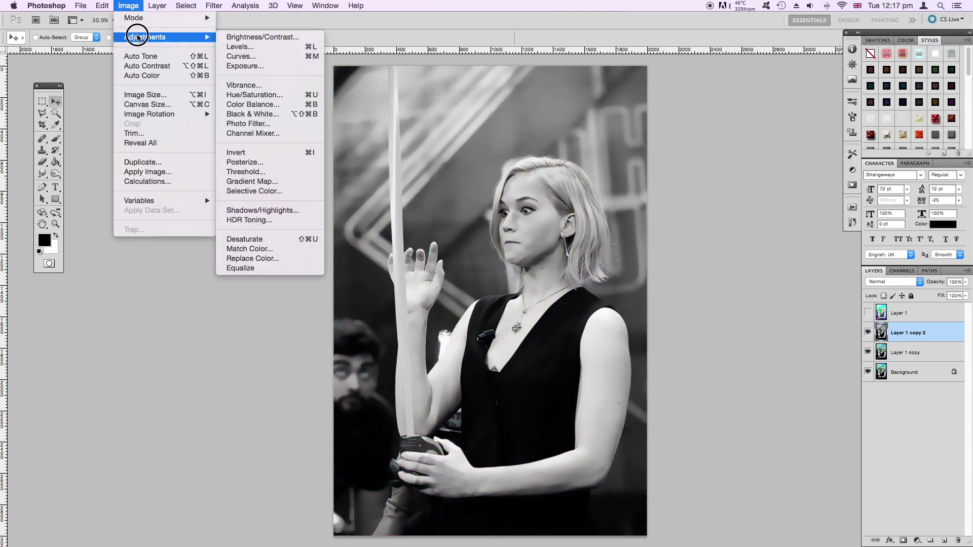
pyautogui.click(300, 152)
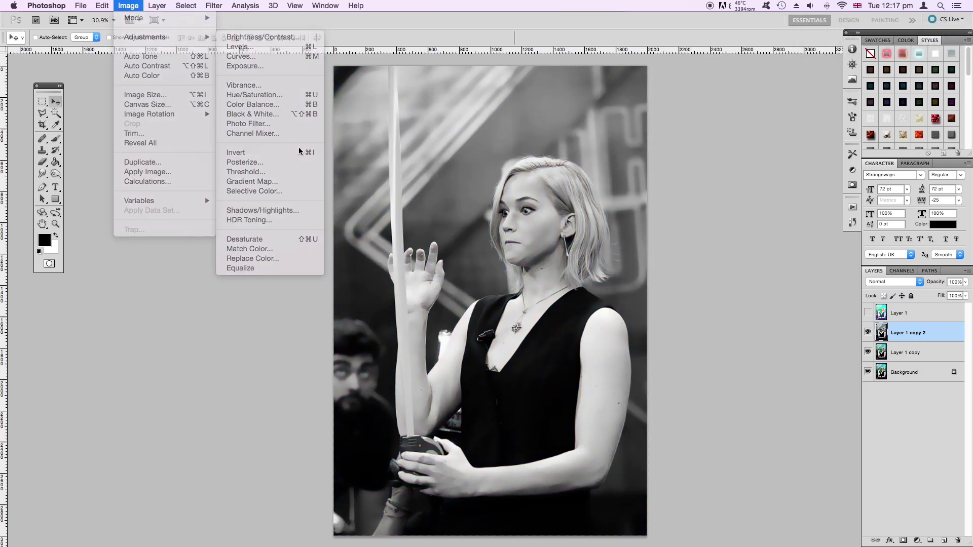
pyautogui.click(212, 6)
pyautogui.moveTo(219, 114)
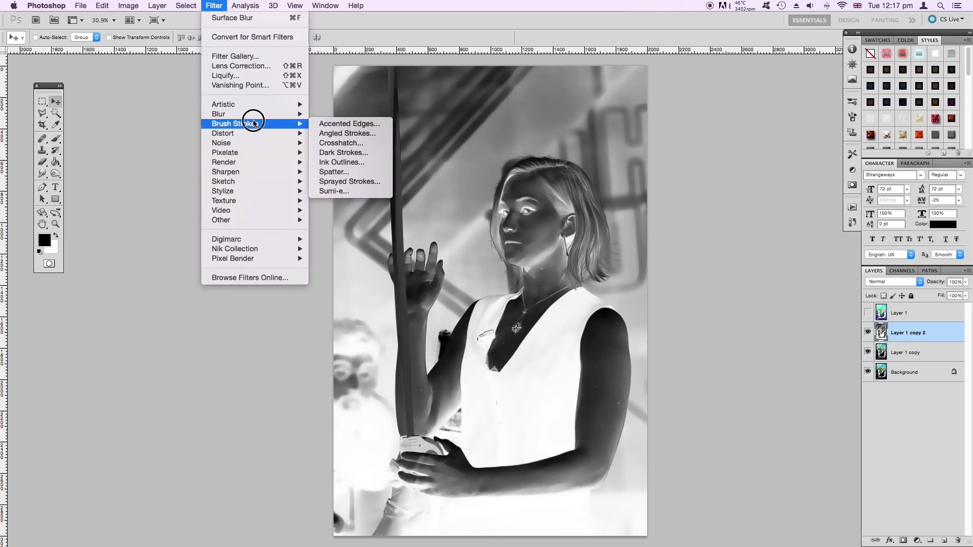
pyautogui.click(344, 152)
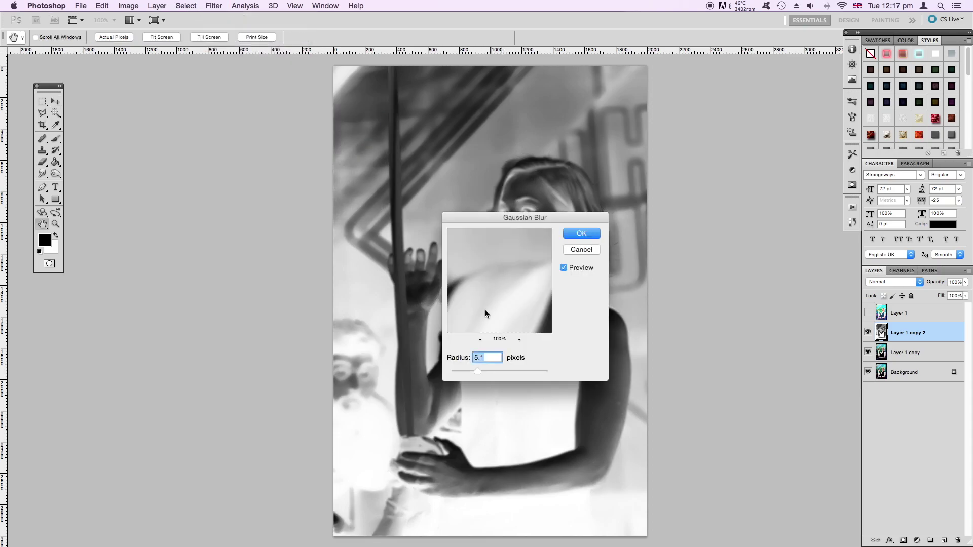
pyautogui.moveTo(482, 373); pyautogui.dragTo(485, 373)
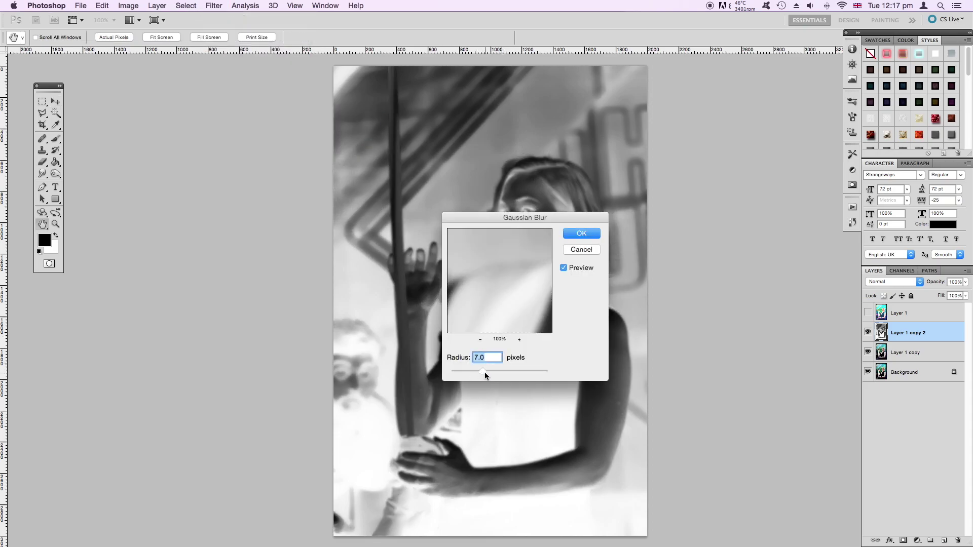
pyautogui.click(582, 234)
# - Blend Layer 1 copy 2 in Soft Light and turn Layer 1 back on
pyautogui.click(909, 283)
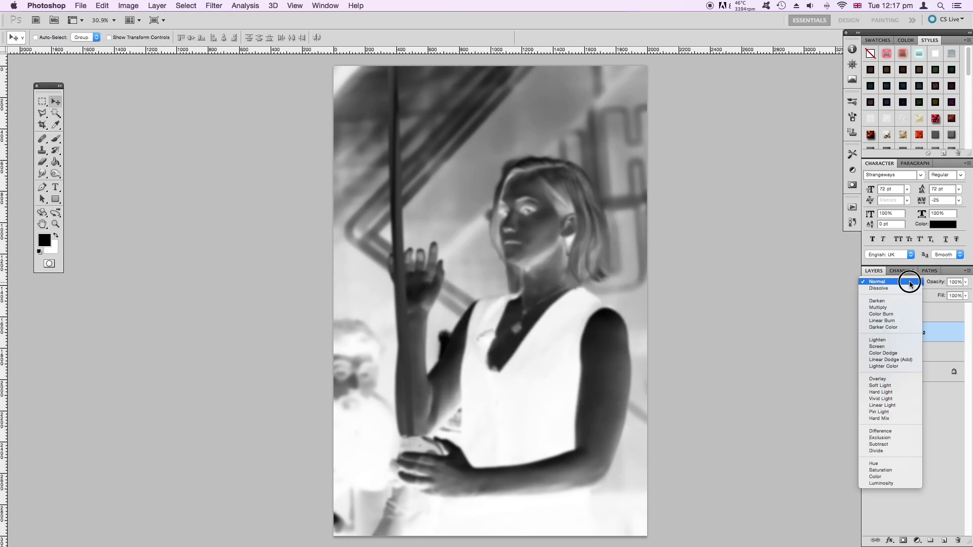
pyautogui.click(893, 385)
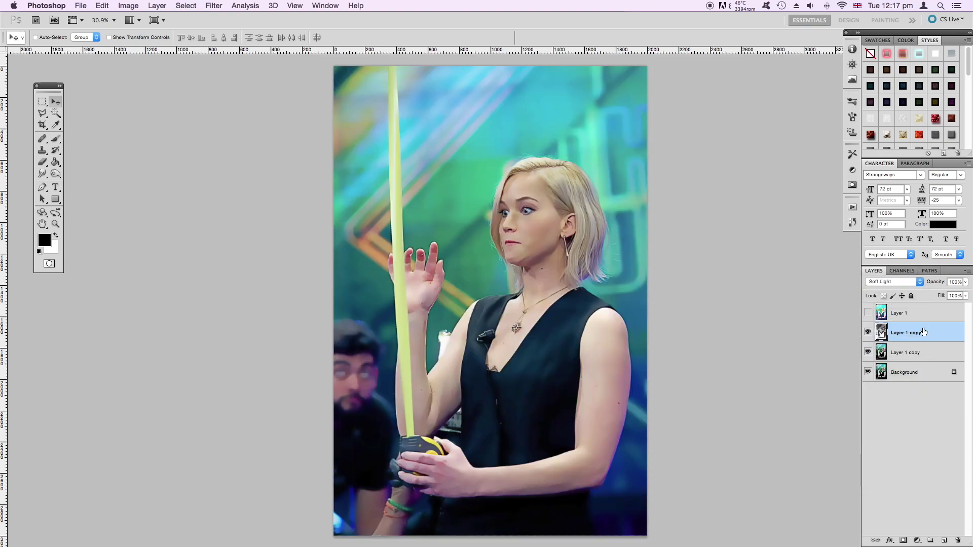
pyautogui.click(868, 333)
pyautogui.click(869, 312)
pyautogui.click(868, 313)
pyautogui.click(868, 313)
# - Check Layer 1's opacity, then select the Background layer
pyautogui.click(900, 313)
pyautogui.click(966, 282)
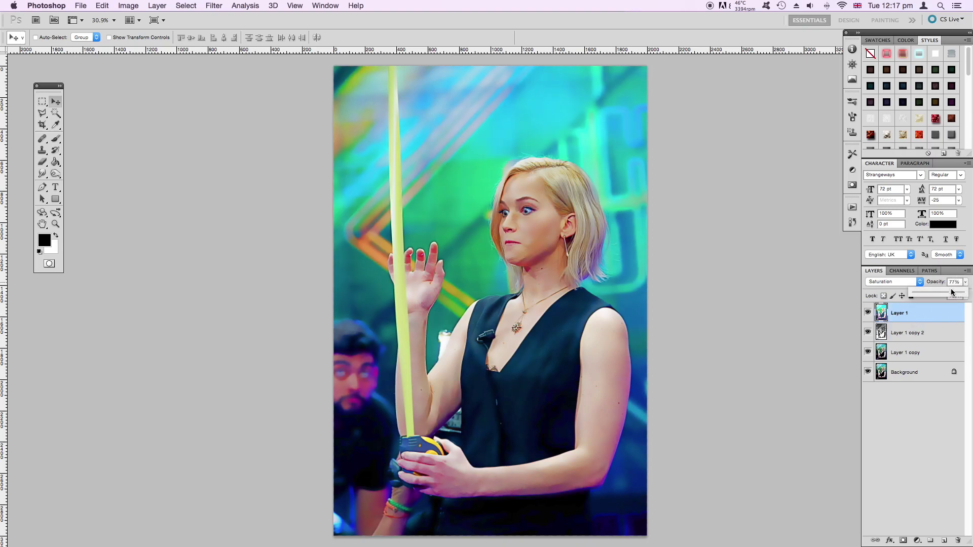
pyautogui.click(907, 333)
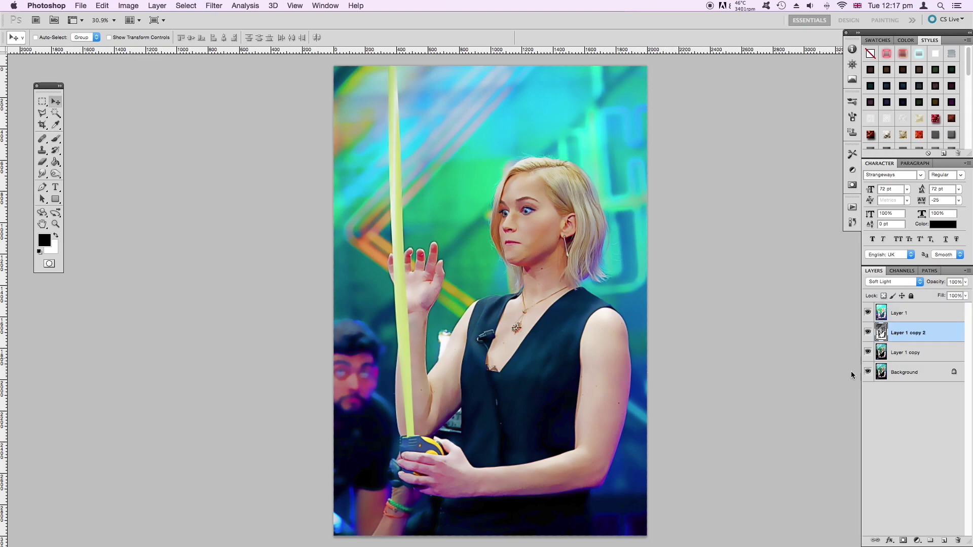
pyautogui.click(898, 372)
# - Duplicate the Background and move the copy to the top of the layer stack
pyautogui.hotkey('ctrl', 'j')
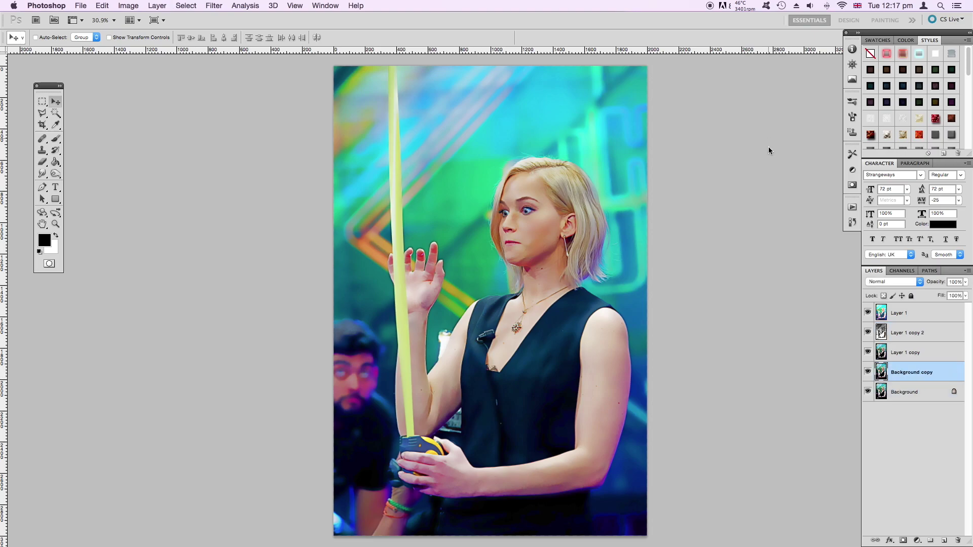
pyautogui.moveTo(905, 373); pyautogui.dragTo(910, 310)
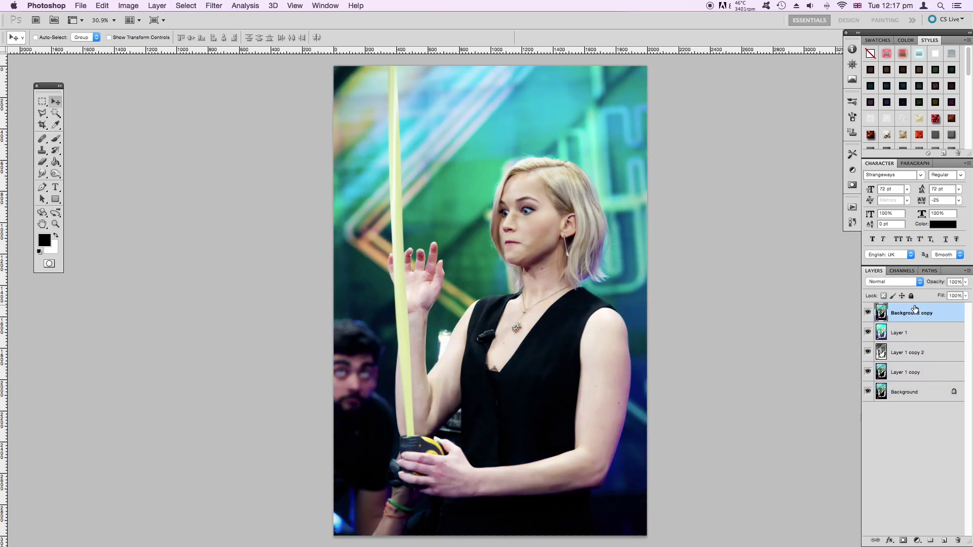
pyautogui.click(127, 6)
pyautogui.moveTo(144, 37)
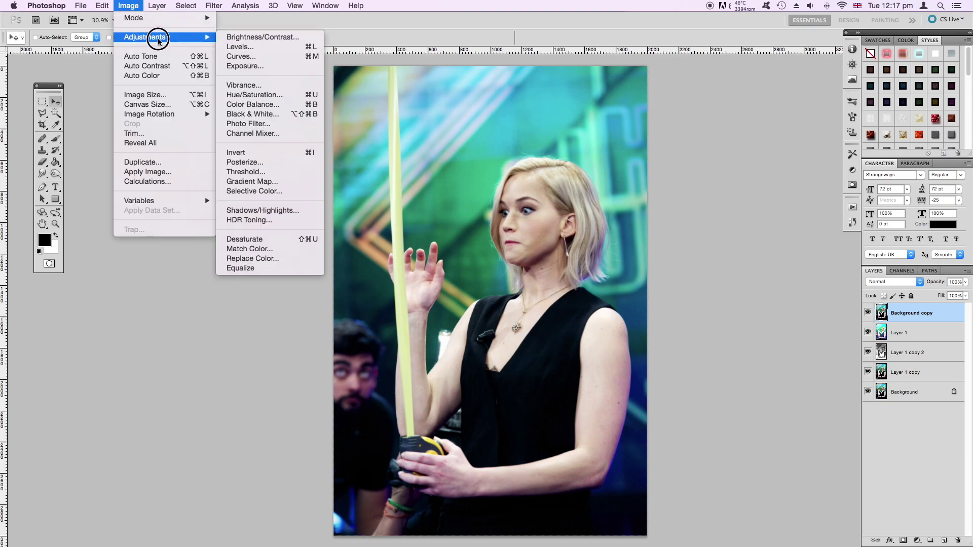
pyautogui.click(241, 56)
# - Apply an S-shaped Curves adjustment, darkening shadows and lifting highlights
pyautogui.moveTo(288, 306); pyautogui.dragTo(277, 334)
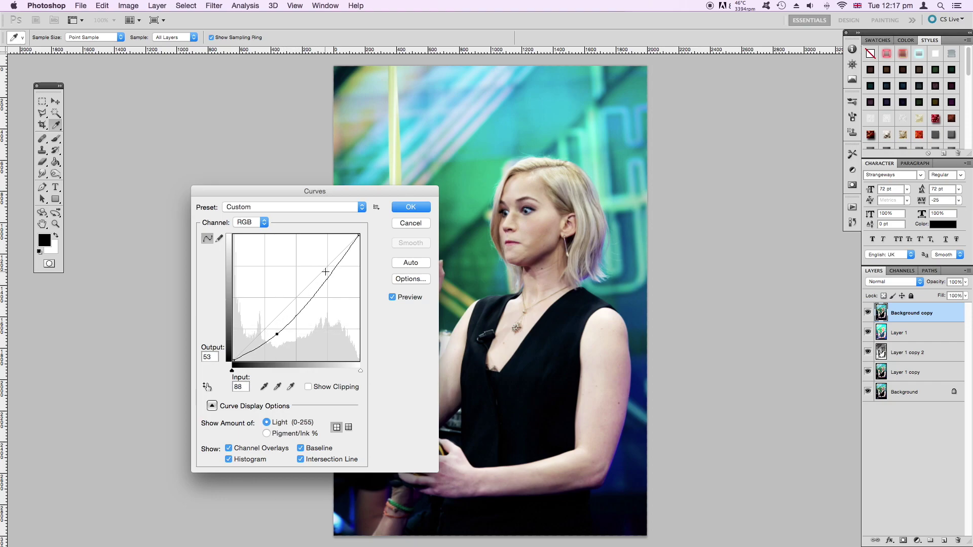
pyautogui.moveTo(325, 272); pyautogui.dragTo(326, 257)
pyautogui.moveTo(272, 343); pyautogui.dragTo(276, 327)
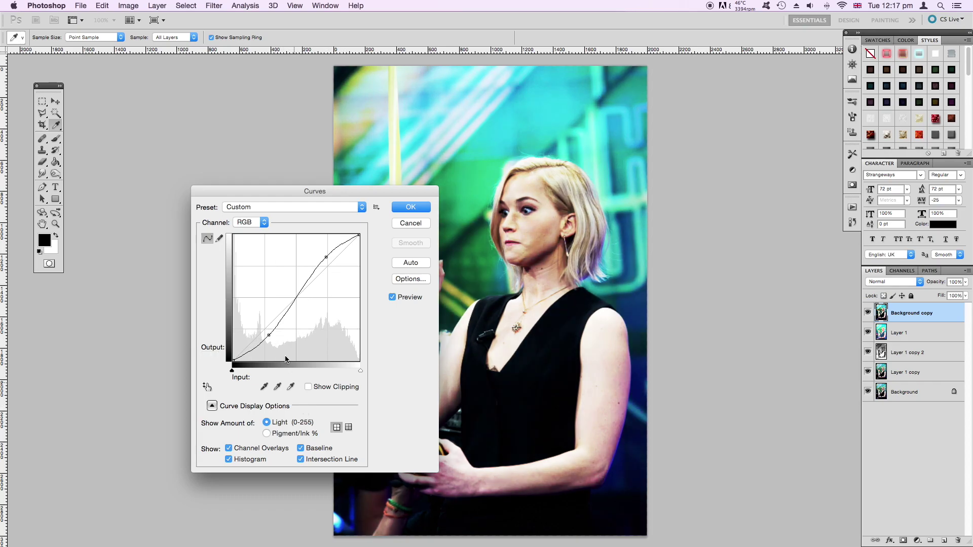
pyautogui.moveTo(276, 328); pyautogui.dragTo(268, 341)
pyautogui.moveTo(325, 257); pyautogui.dragTo(325, 255)
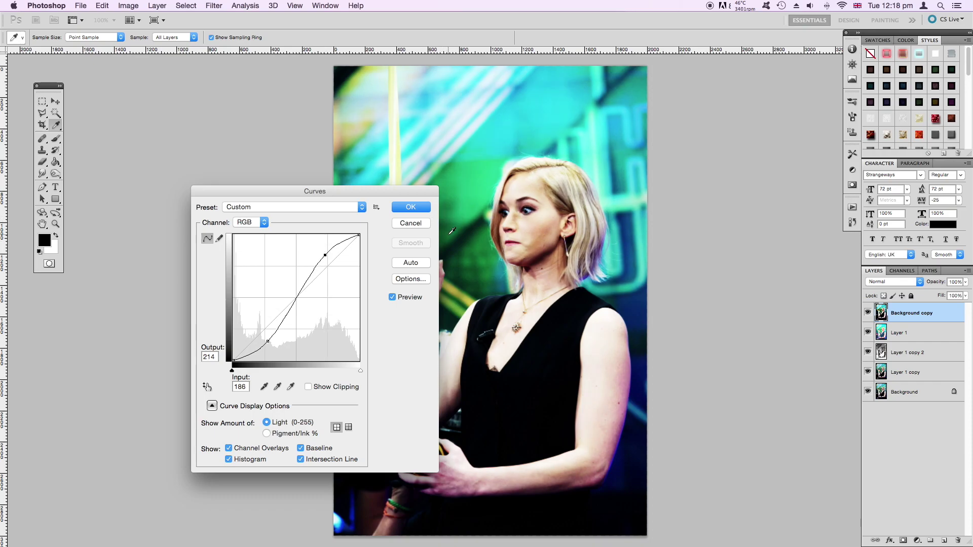
pyautogui.moveTo(451, 231); pyautogui.dragTo(594, 300)
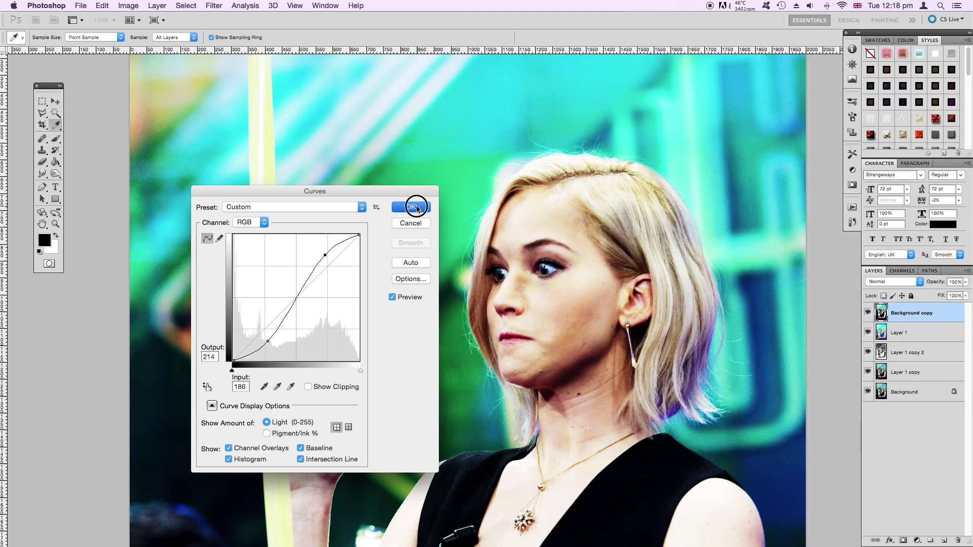
pyautogui.click(417, 205)
pyautogui.click(213, 6)
pyautogui.moveTo(221, 220)
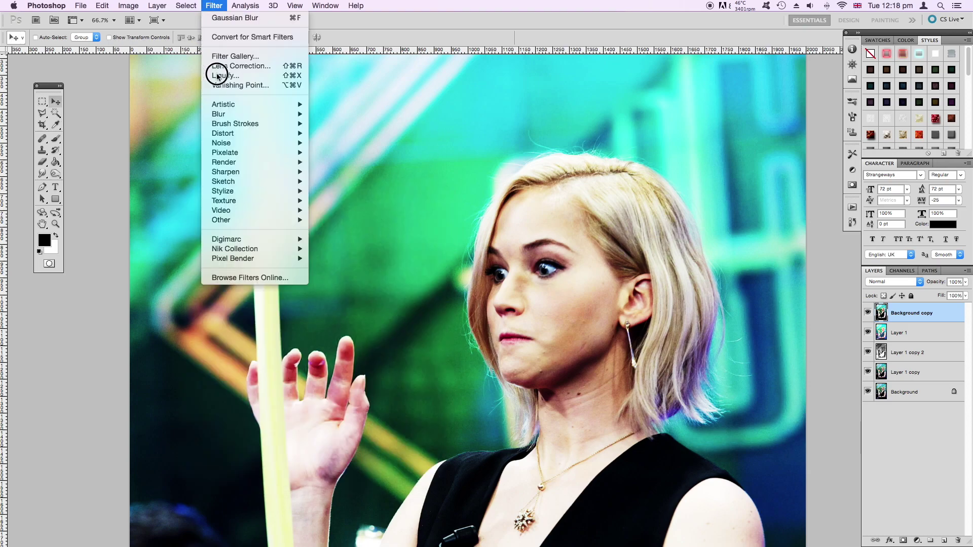
# - Apply a High Pass filter with a 14.4-pixel radius to Background copy
pyautogui.click(324, 230)
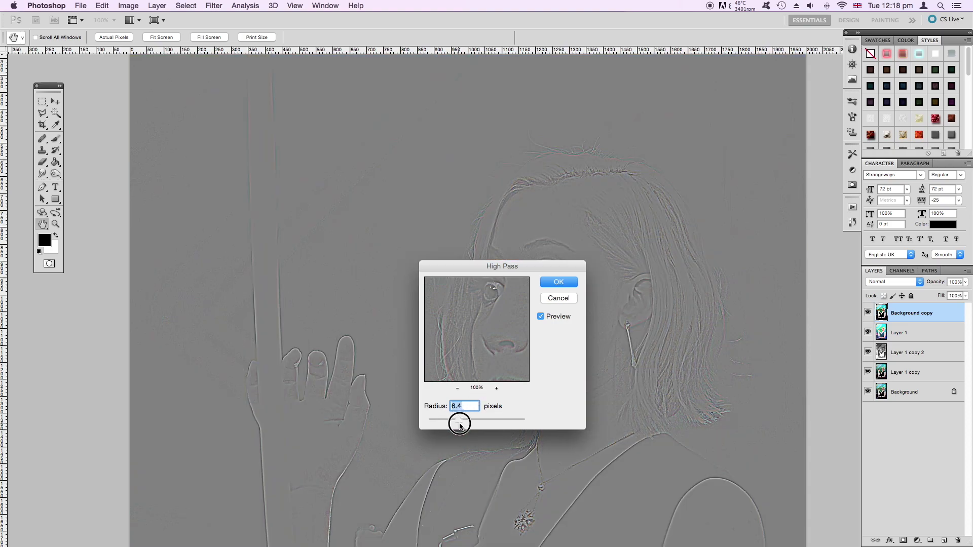
pyautogui.moveTo(459, 425); pyautogui.dragTo(470, 425)
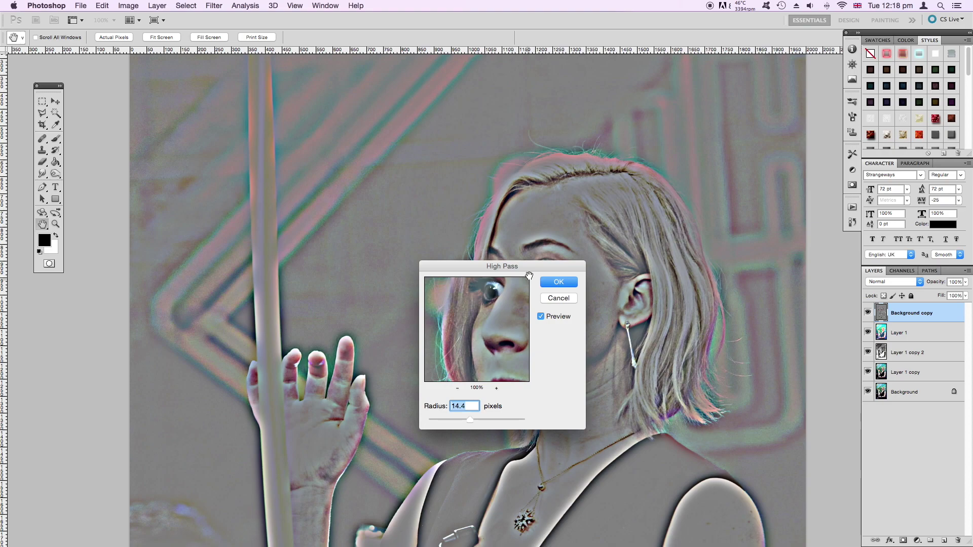
pyautogui.moveTo(539, 274); pyautogui.dragTo(346, 274)
pyautogui.click(384, 284)
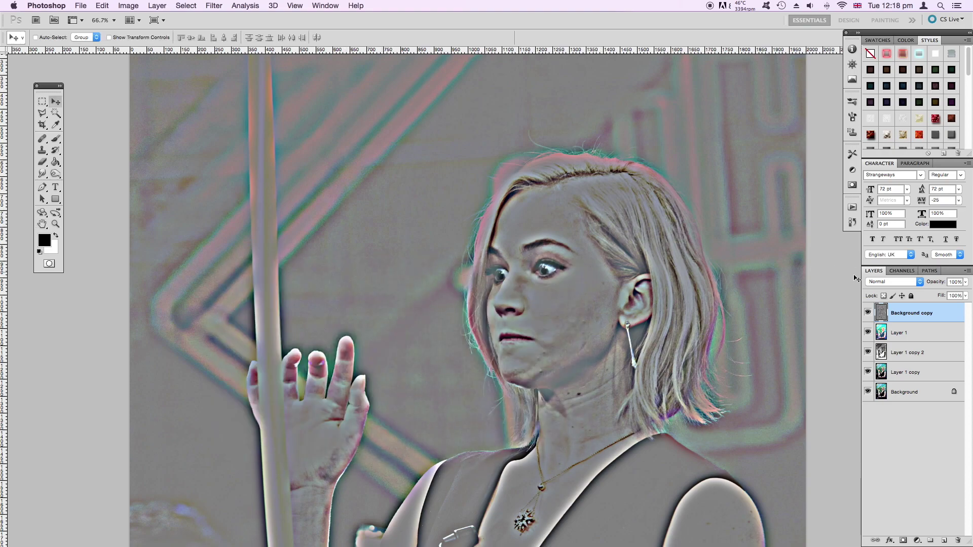
# - Blend Background copy in Overlay mode at 82% opacity
pyautogui.click(898, 279)
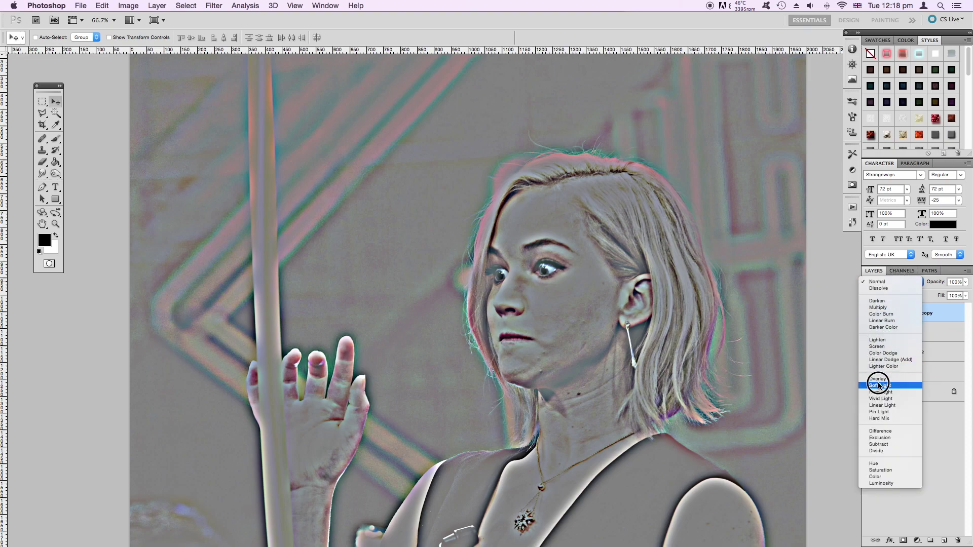
pyautogui.click(880, 382)
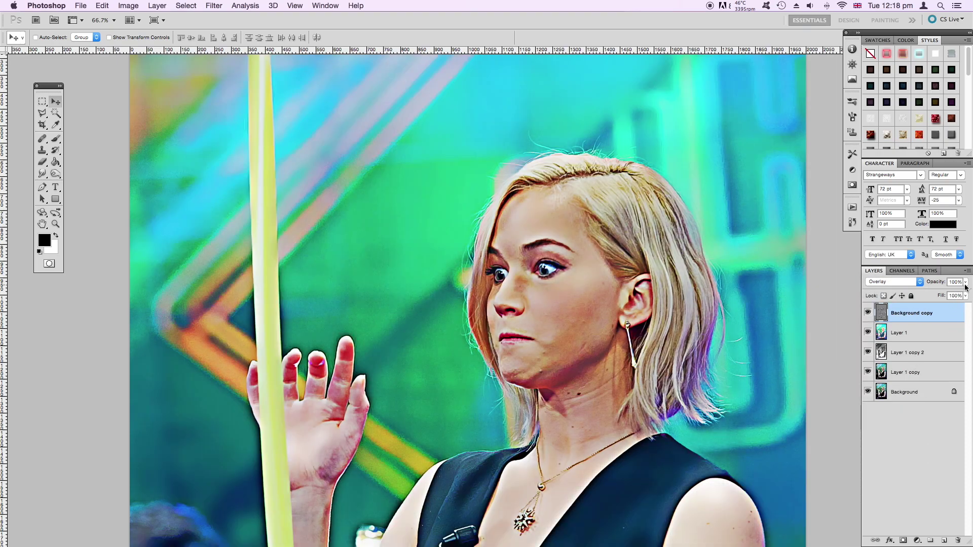
pyautogui.click(966, 282)
pyautogui.moveTo(947, 292); pyautogui.dragTo(955, 295)
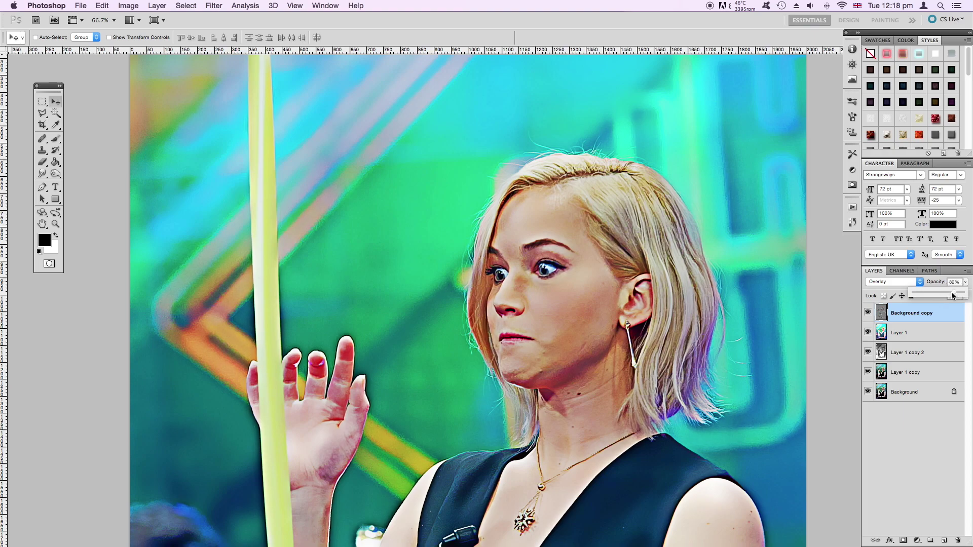
pyautogui.click(910, 319)
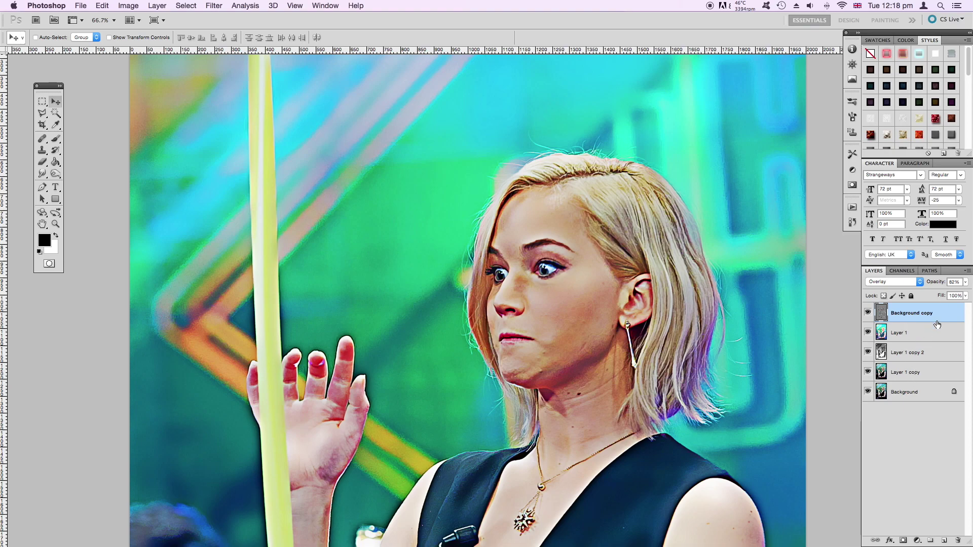
# - Select Layer 1 copy 2 and Layer 1 copy together
pyautogui.click(920, 372)
pyautogui.click(921, 351)
pyautogui.keyDown('shift'); pyautogui.click(912, 372); pyautogui.keyUp('shift')
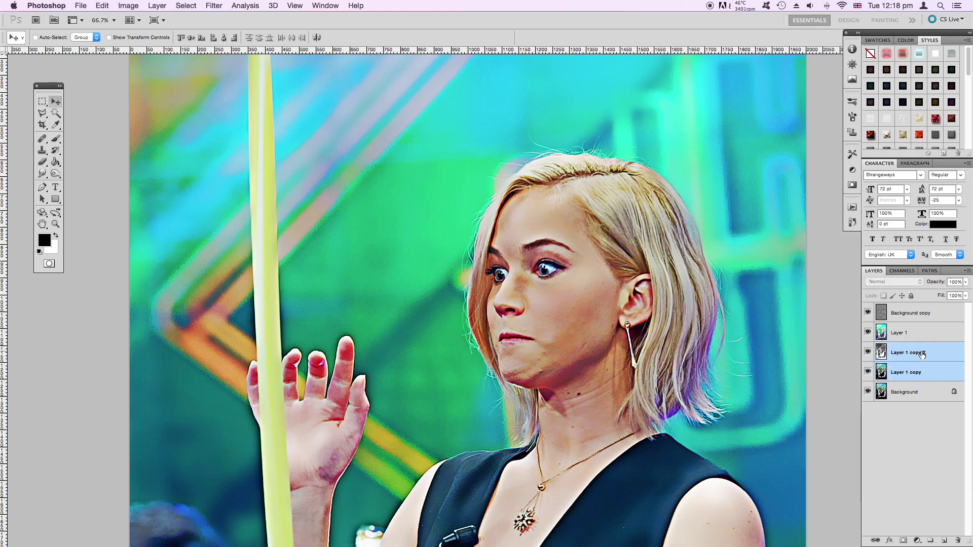
# - Merge Layer 1 copy into Layer 1 copy 2 and set its opacity to 76%
pyautogui.rightClick(922, 353)
pyautogui.press('Escape')
pyautogui.hotkey('ctrl', 'e')
pyautogui.click(965, 282)
pyautogui.moveTo(962, 294); pyautogui.dragTo(948, 294)
# - Fine-tune the opacities of Background copy and Layer 1, then fit the image on screen
pyautogui.click(920, 342)
pyautogui.click(920, 314)
pyautogui.click(967, 282)
pyautogui.moveTo(954, 293); pyautogui.dragTo(945, 292)
pyautogui.click(920, 333)
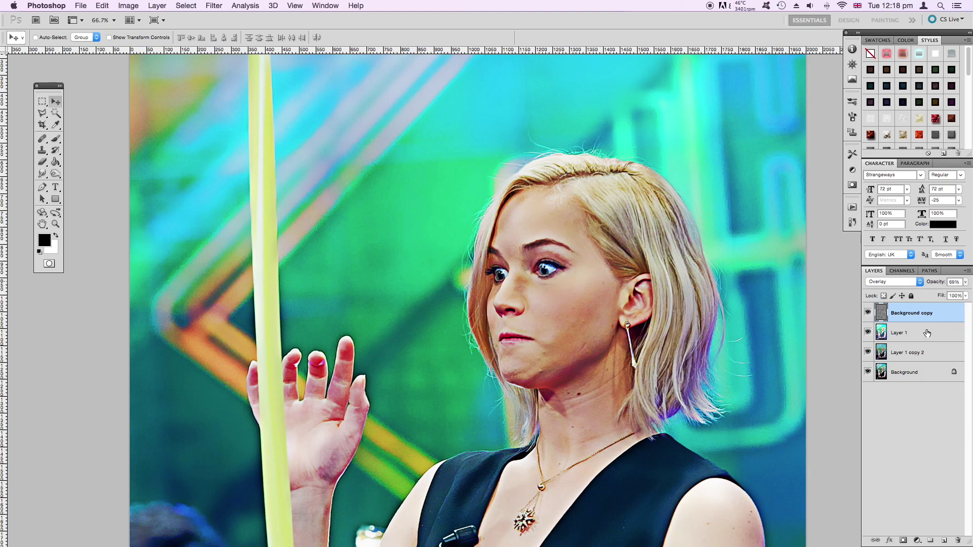
pyautogui.click(965, 282)
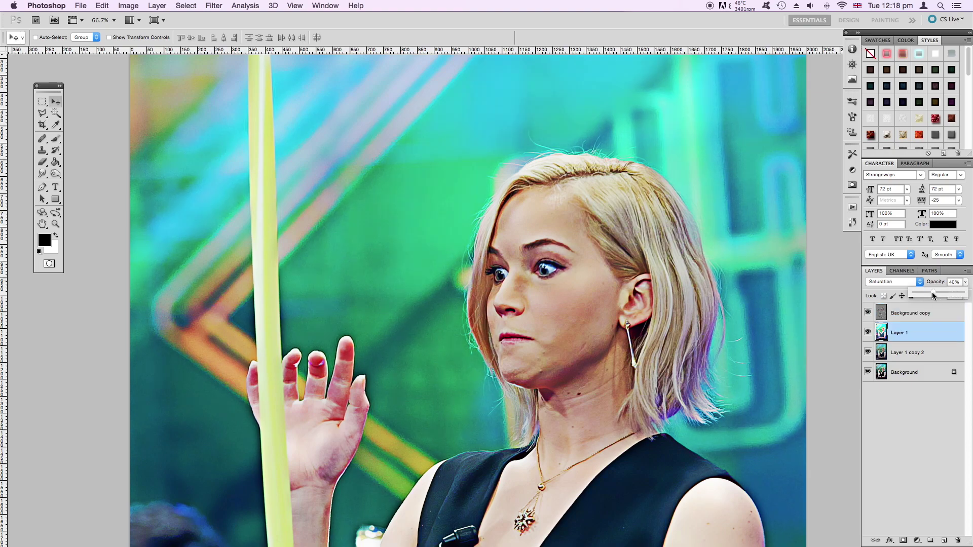
pyautogui.moveTo(940, 292); pyautogui.dragTo(949, 291)
pyautogui.click(940, 314)
pyautogui.press('super+0')
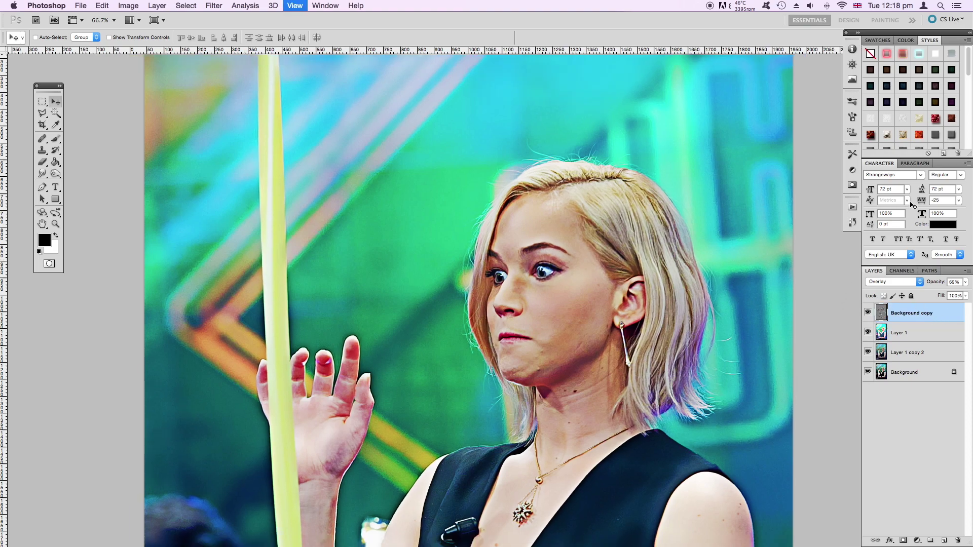